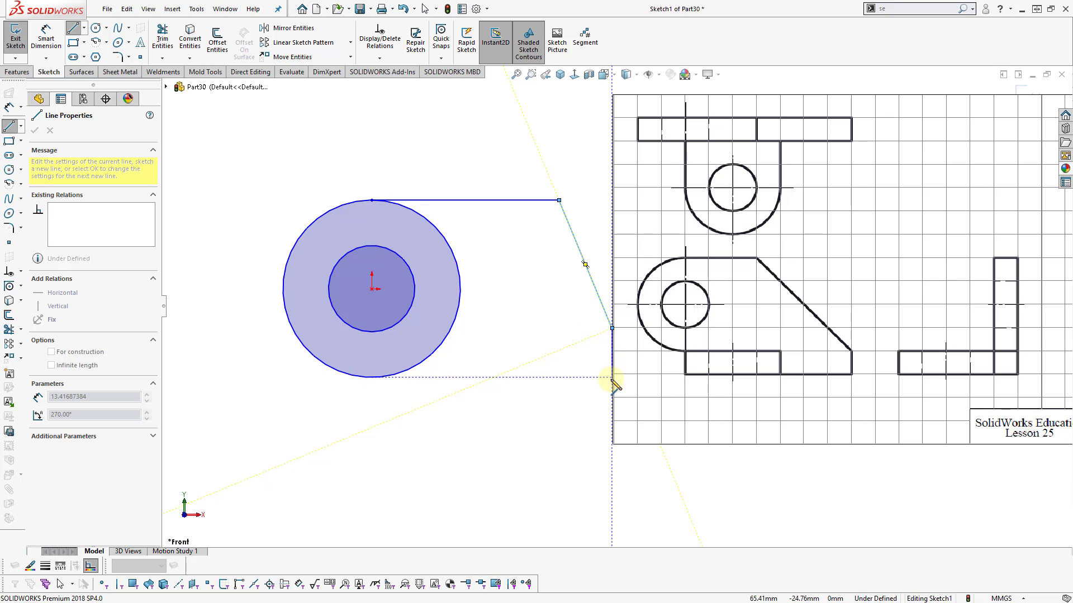
Close the profile with a vertical line about 19 mm long below the slanted line, a horizontal base line, and a short vertical line to the circle
{"action": "left_click", "coordinate": [612, 397]}
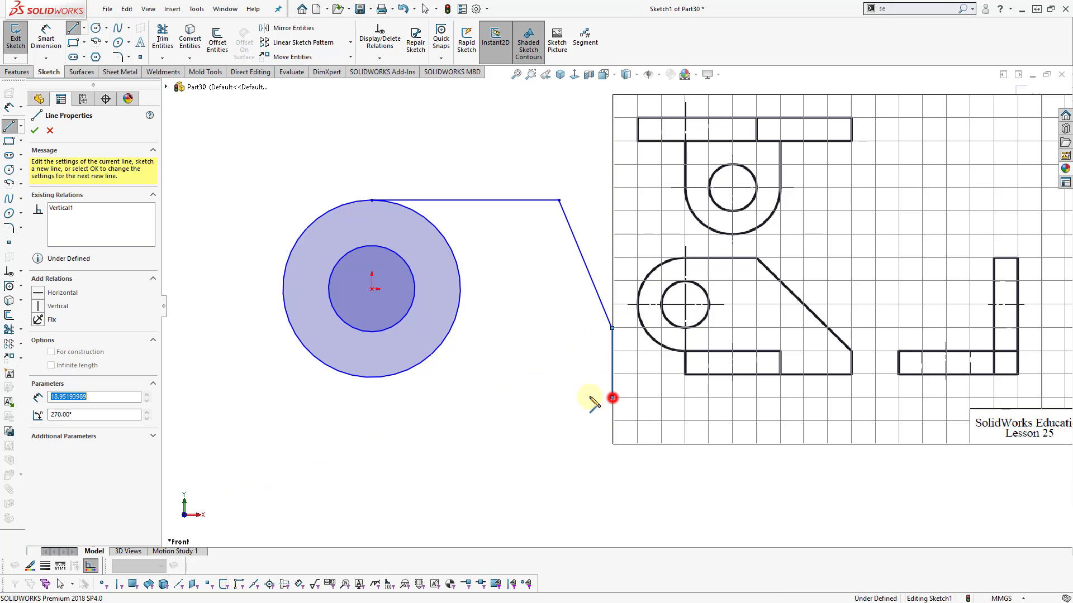
{"action": "left_click", "coordinate": [371, 397]}
{"action": "left_click", "coordinate": [371, 377]}
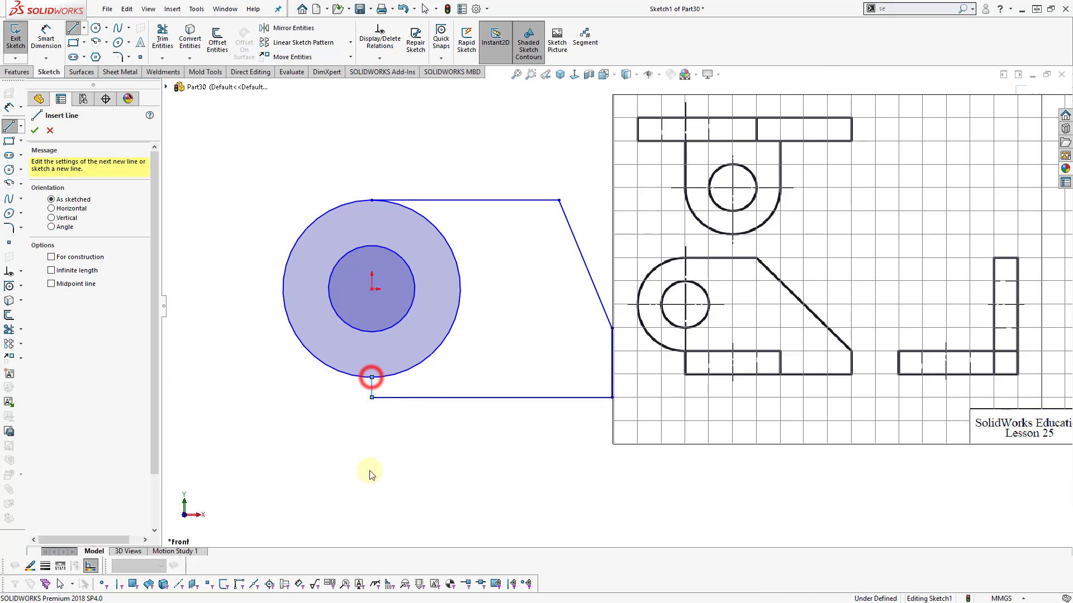
{"action": "key", "text": "Escape"}
{"action": "left_click", "coordinate": [409, 465]}
Trim away the half of the outer circle that lies inside the profile
{"action": "mouse_move", "coordinate": [454, 441]}
{"action": "right_mouse_down"}
{"action": "mouse_move", "coordinate": [378, 473]}
{"action": "mouse_move", "coordinate": [429, 452]}
{"action": "mouse_move", "coordinate": [410, 487]}
{"action": "right_mouse_up"}
{"action": "left_click_drag", "start_coordinate": [517, 321], "coordinate": [450, 300]}
{"action": "key", "text": "Escape"}
Dimension the inner circle with a diameter of 20 mm
{"action": "right_click_drag", "start_coordinate": [413, 477], "coordinate": [412, 380]}
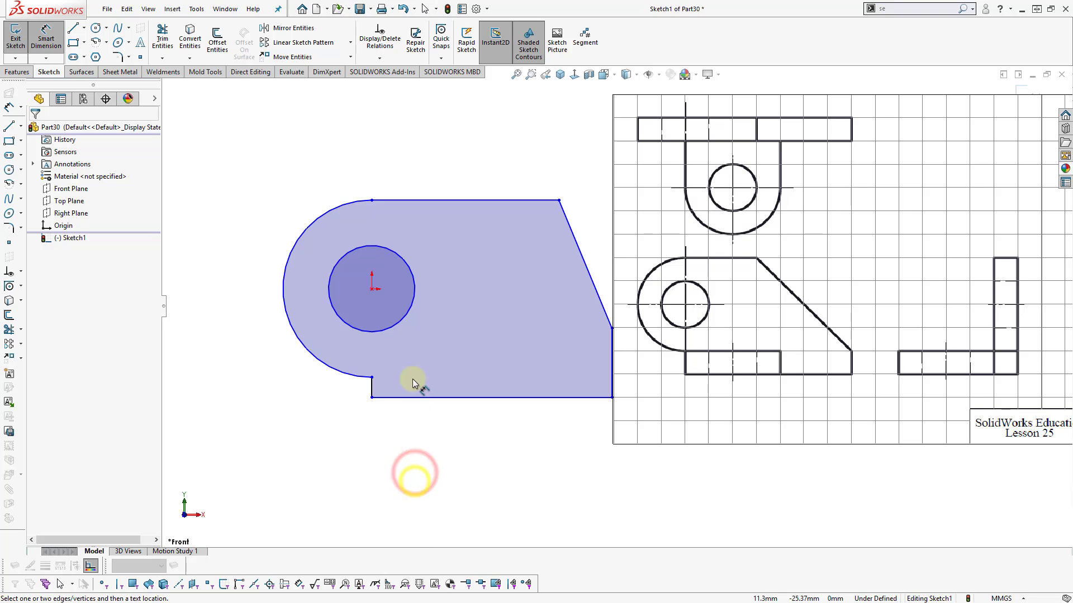
{"action": "left_click", "coordinate": [407, 268]}
{"action": "left_click", "coordinate": [453, 147]}
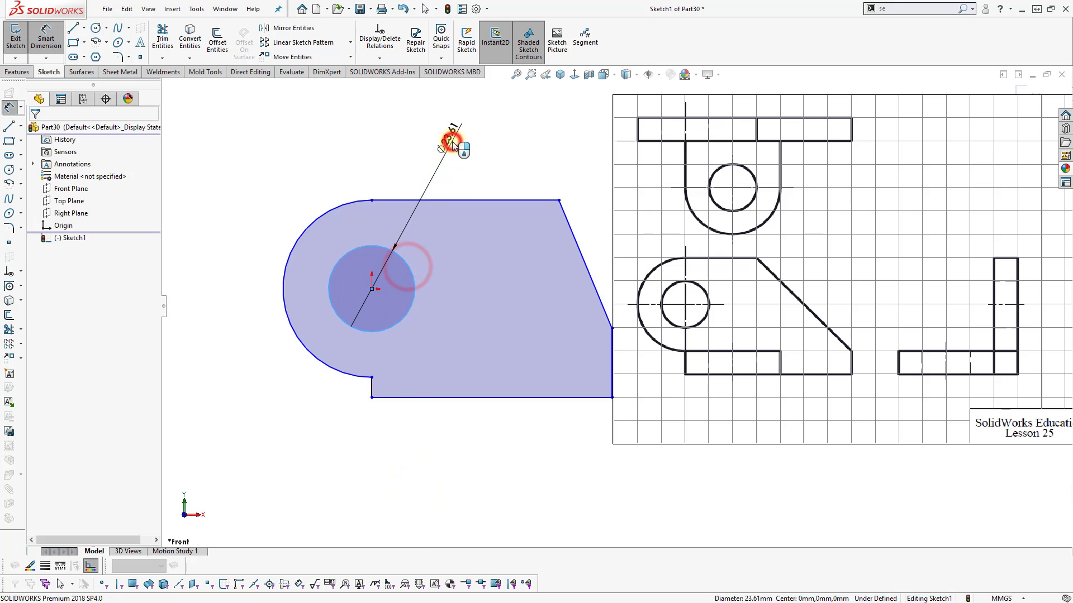
{"action": "type", "text": "20"}
{"action": "key", "text": "Return"}
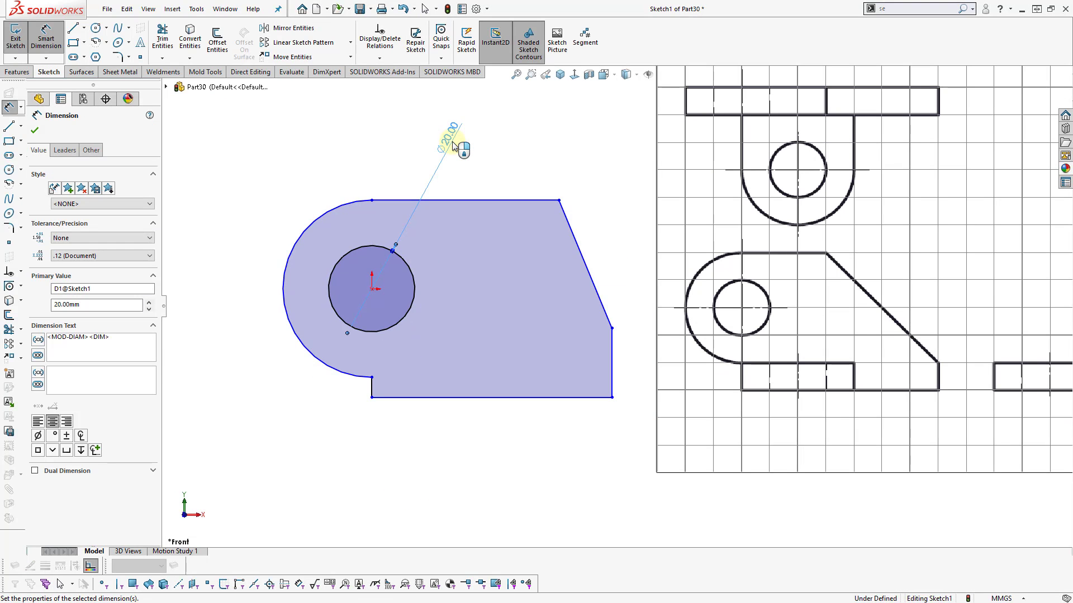
{"action": "left_click", "coordinate": [514, 161]}
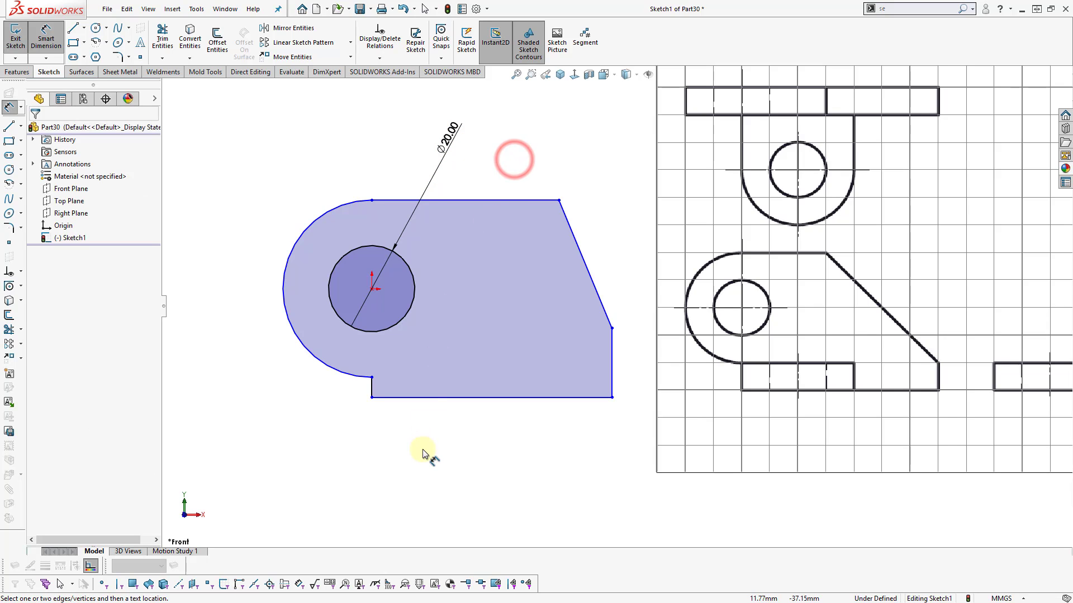
Dimension the outer arc with a radius of 20 mm
{"action": "left_click", "coordinate": [307, 221]}
{"action": "left_click", "coordinate": [286, 168]}
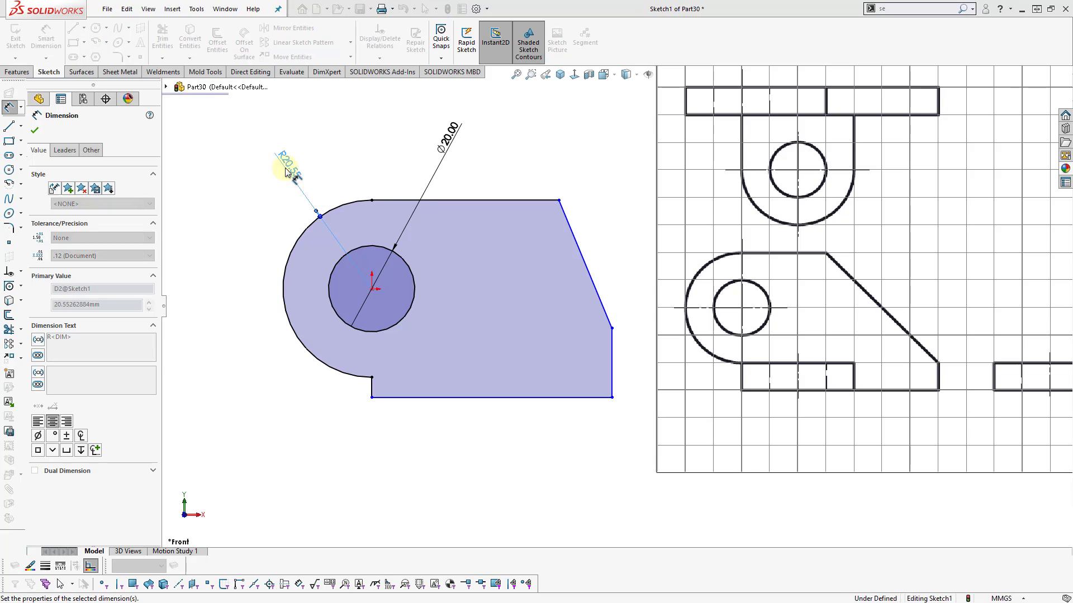
{"action": "left_click", "coordinate": [514, 456]}
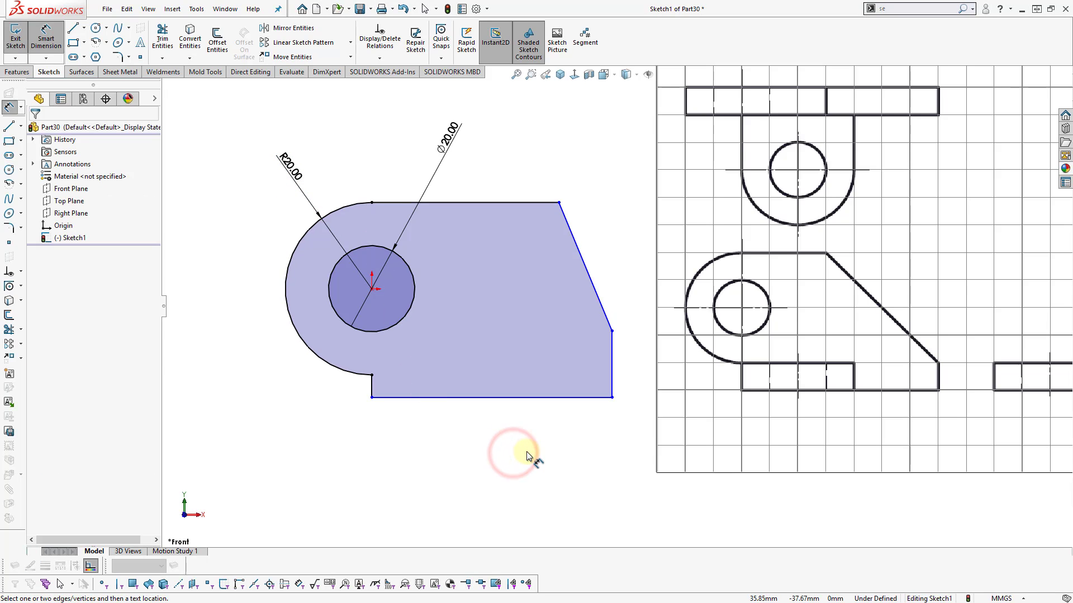
Dimension the profile's upper horizontal line to 30 mm
{"action": "scroll", "coordinate": [750, 307], "scroll_direction": "up", "scroll_amount": 1}
{"action": "scroll", "coordinate": [807, 251], "scroll_direction": "down", "scroll_amount": 1}
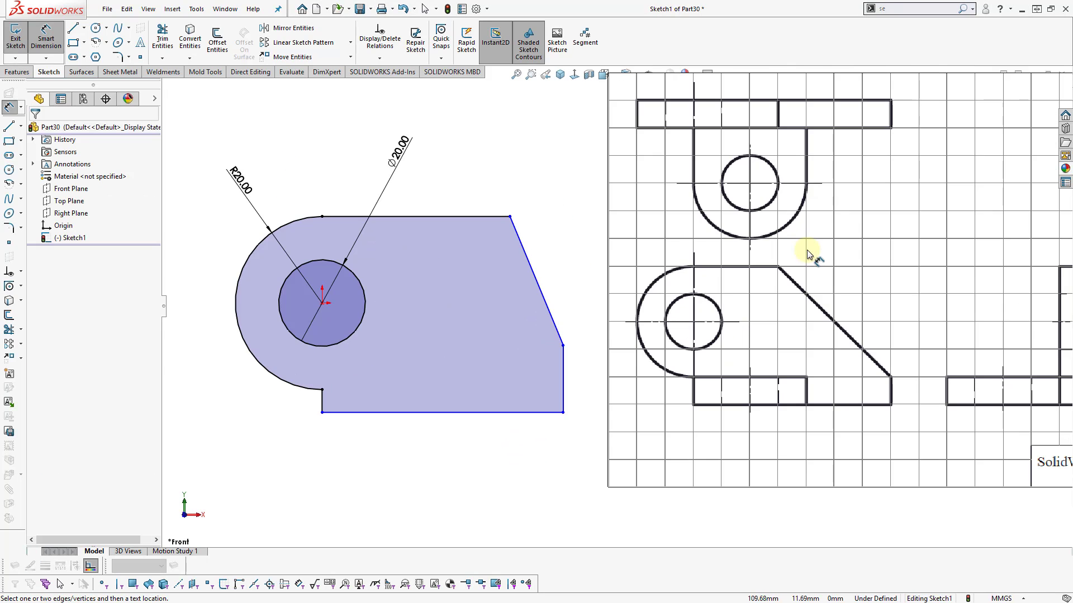
{"action": "scroll", "coordinate": [796, 258], "scroll_direction": "up", "scroll_amount": 1}
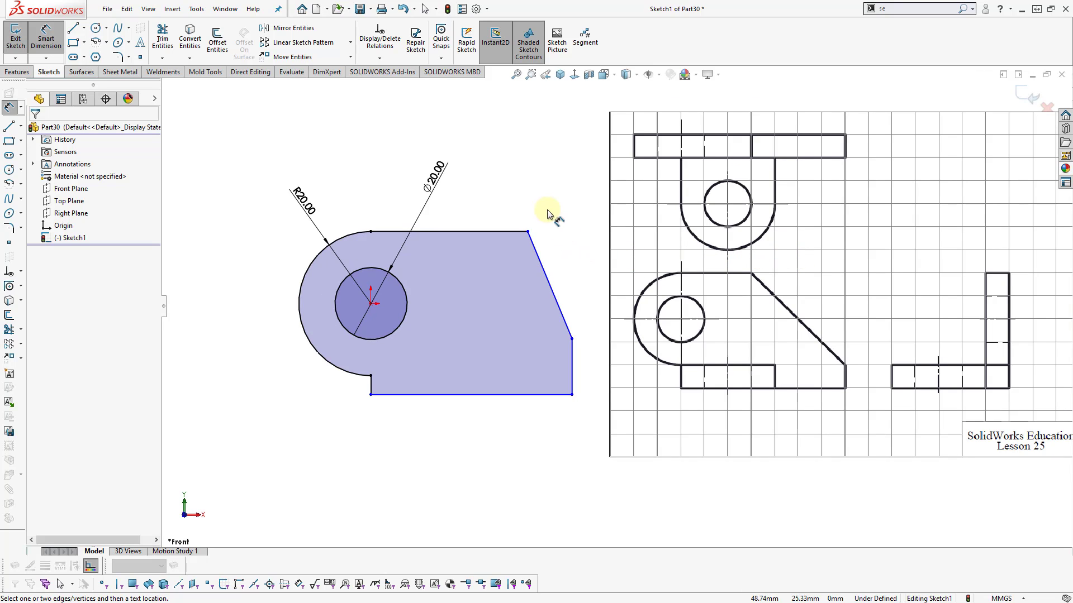
{"action": "left_click", "coordinate": [474, 230]}
{"action": "left_click", "coordinate": [456, 137]}
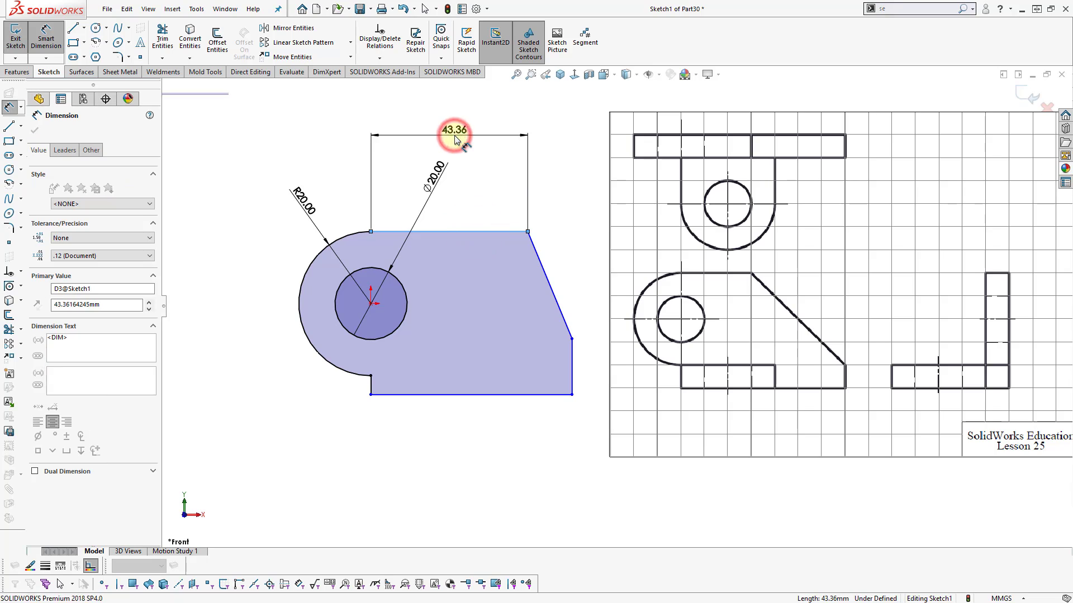
{"action": "type", "text": "30"}
{"action": "key", "text": "Return"}
{"action": "left_click", "coordinate": [550, 196]}
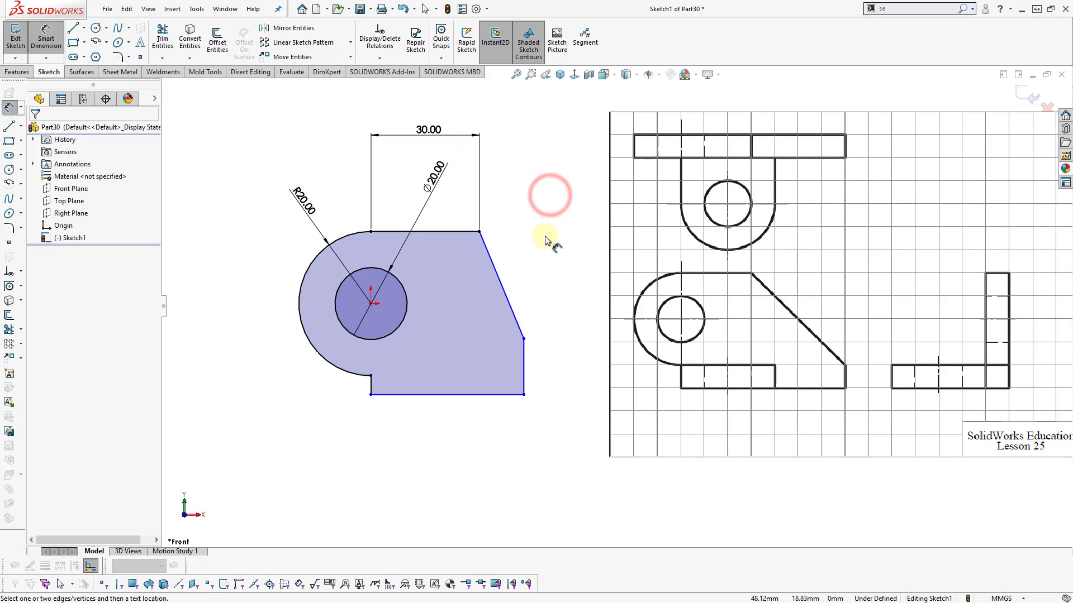
Dimension the short vertical line below the slanted edge to 10 mm
{"action": "left_click", "coordinate": [524, 363]}
{"action": "left_click", "coordinate": [550, 363]}
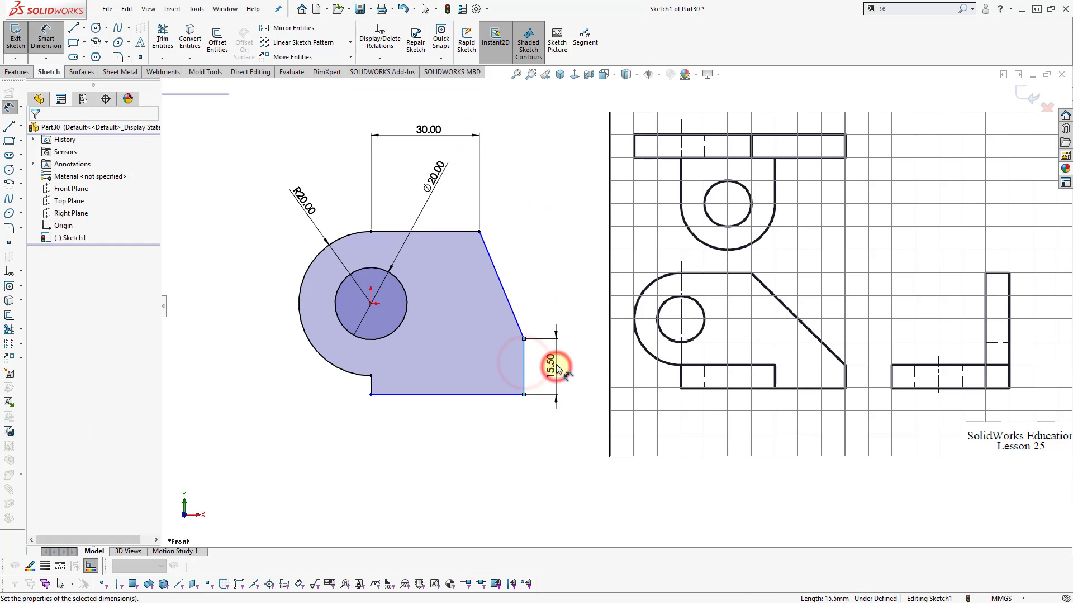
{"action": "type", "text": "10"}
{"action": "key", "text": "Return"}
{"action": "left_click", "coordinate": [567, 275]}
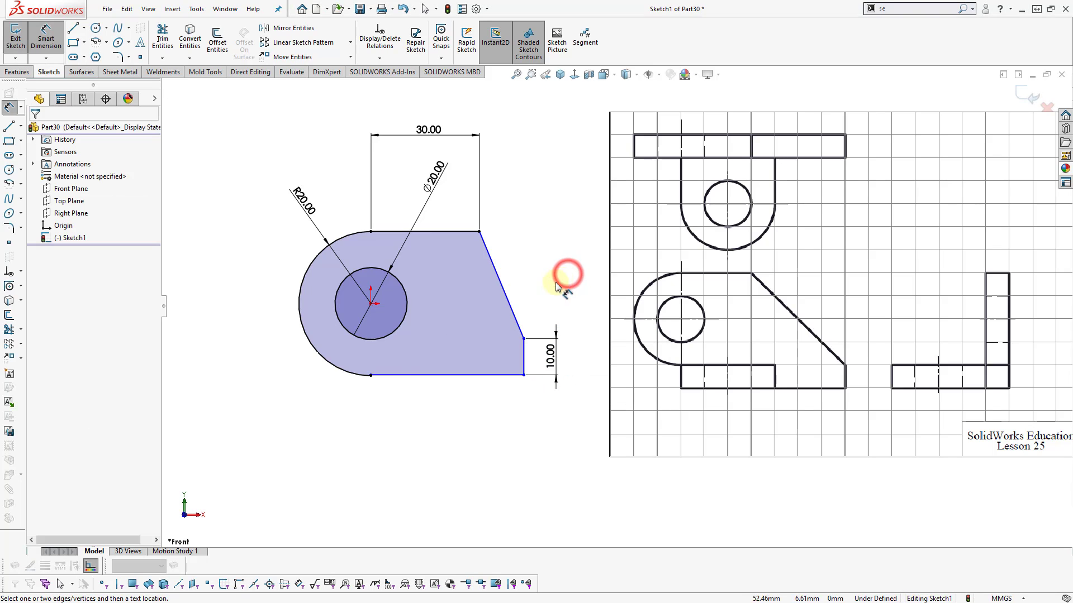
Move the profile's base line down so that it lies clearly below the outer arc
{"action": "left_click_drag", "start_coordinate": [396, 379], "coordinate": [399, 414]}
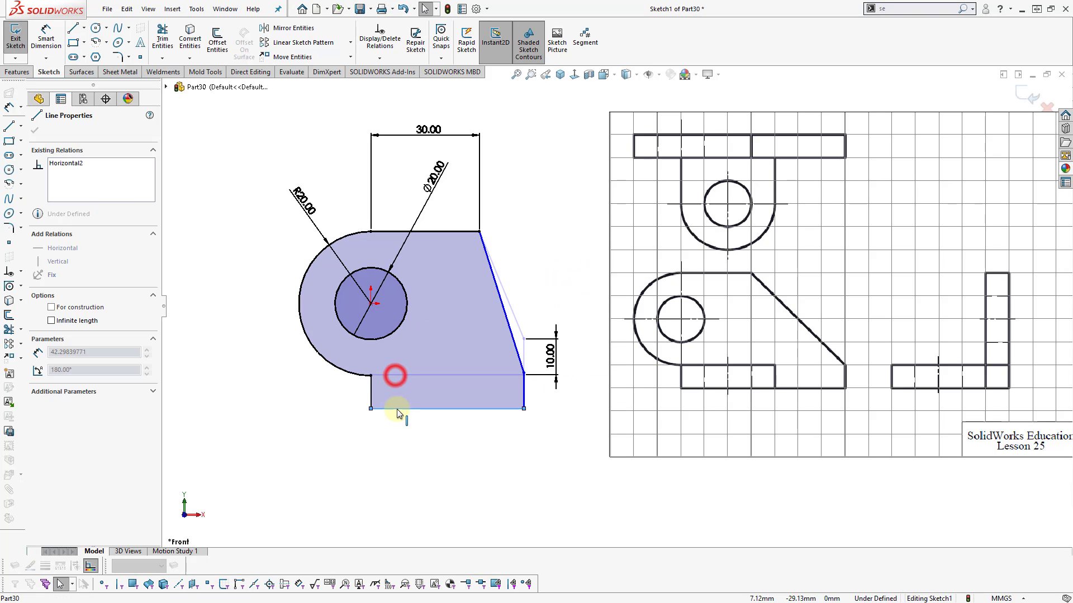
{"action": "left_click", "coordinate": [431, 467]}
{"action": "left_click", "coordinate": [454, 470]}
Dimension the short vertical line between the outer arc and the base line to 10 mm
{"action": "right_click_drag", "start_coordinate": [454, 470], "coordinate": [452, 416]}
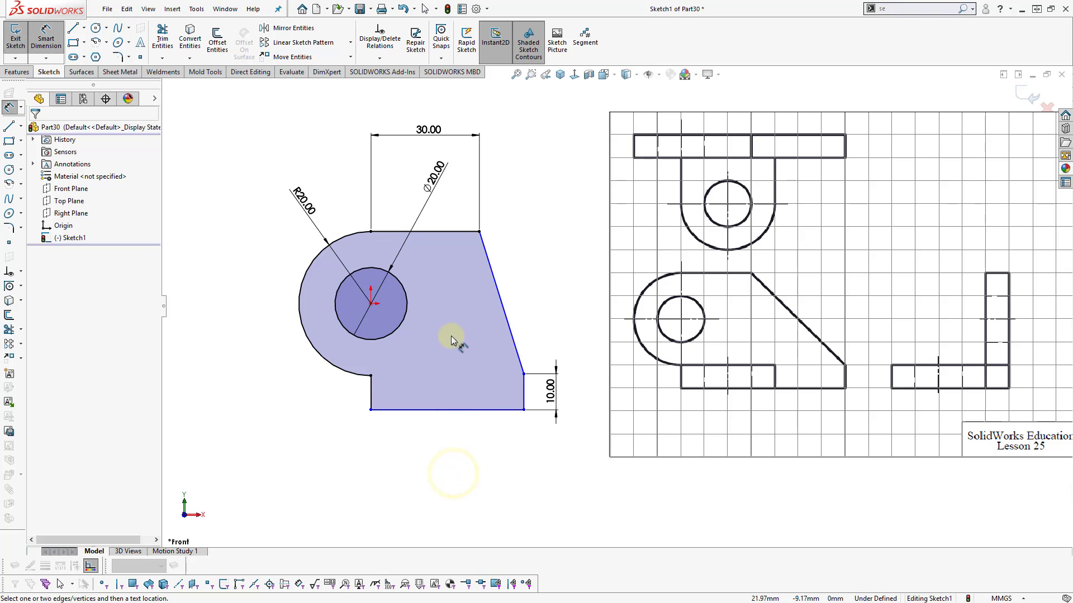
{"action": "left_click", "coordinate": [371, 391]}
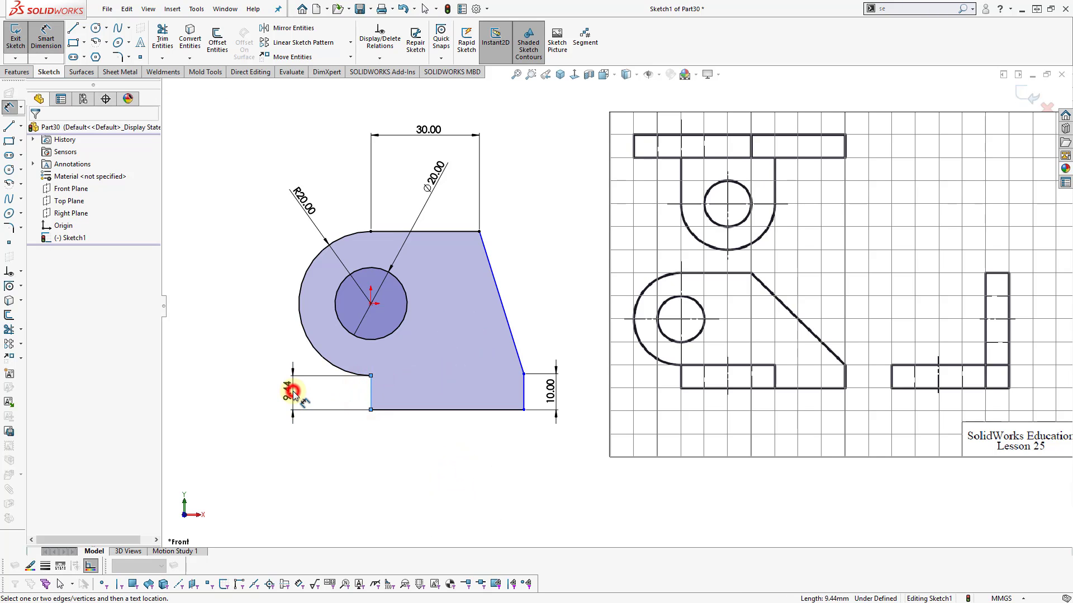
{"action": "left_click", "coordinate": [291, 393]}
{"action": "type", "text": "10"}
{"action": "key", "text": "Return"}
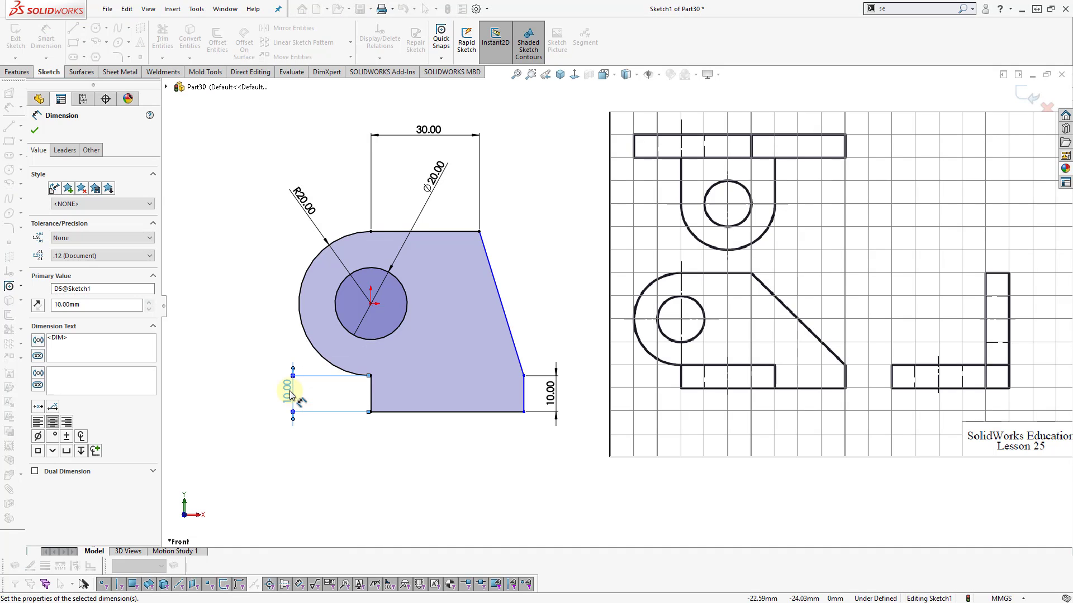
{"action": "left_click", "coordinate": [521, 472]}
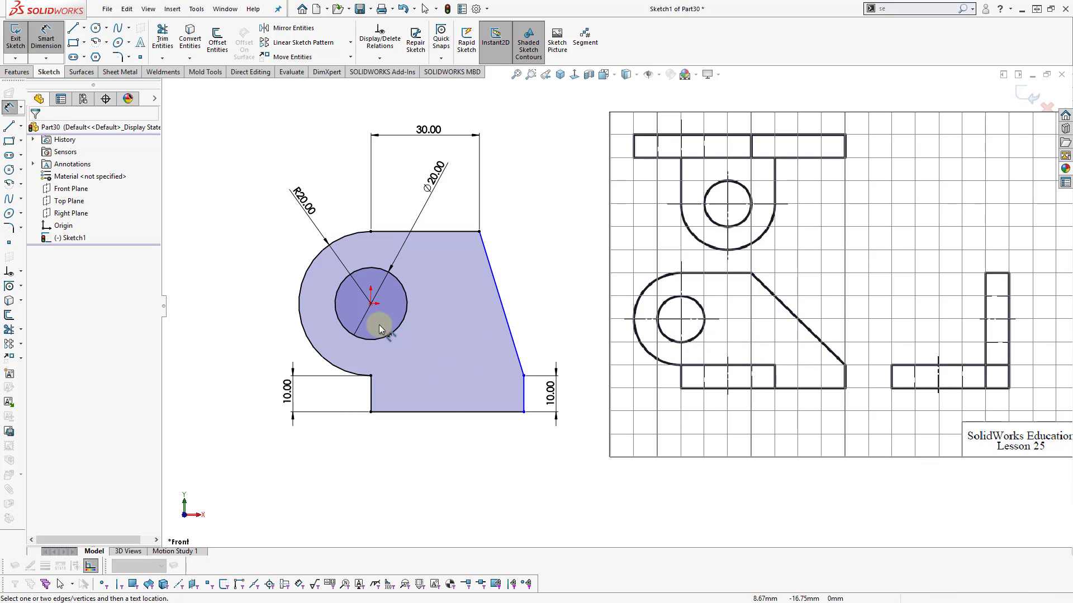
Dimension the profile's base line to 70 mm
{"action": "left_click", "coordinate": [443, 413]}
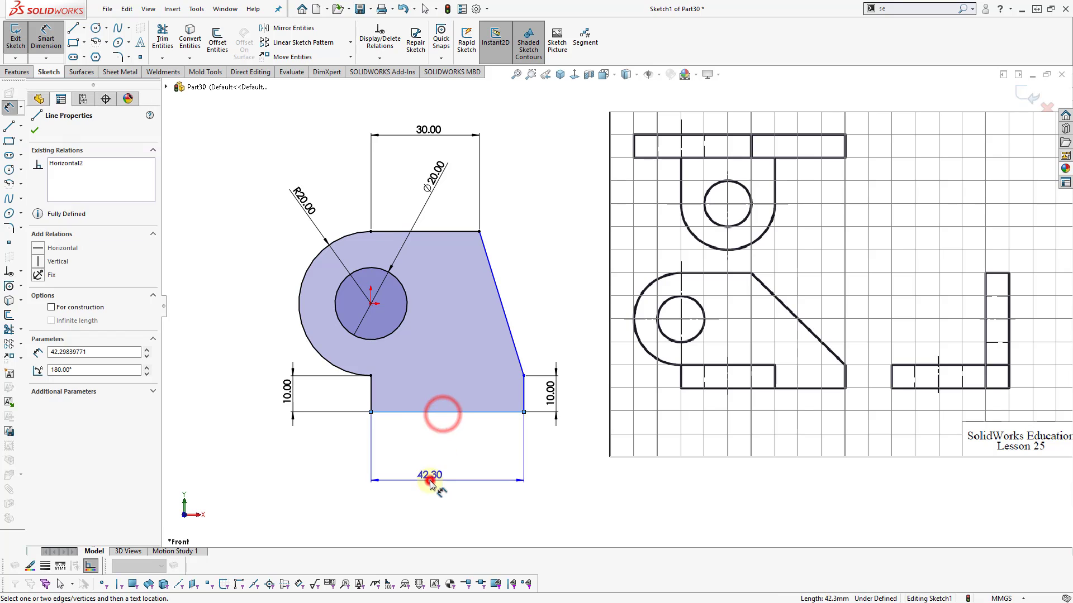
{"action": "left_click", "coordinate": [430, 480]}
{"action": "type", "text": "70"}
{"action": "key", "text": "Return"}
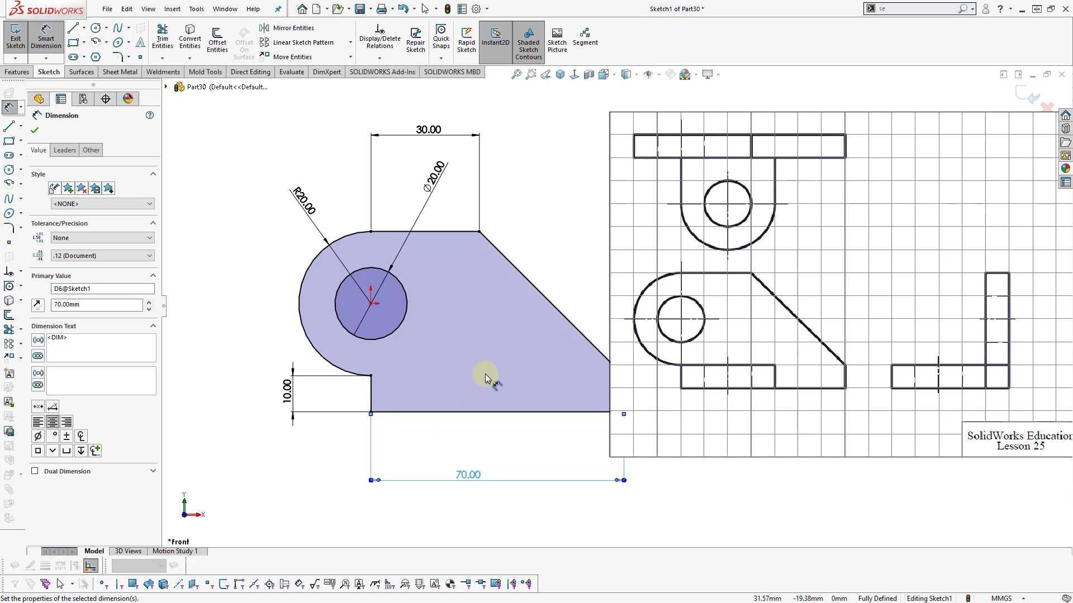
Move the reference drawing picture sideways, clear of the dimensioned profile
{"action": "scroll", "coordinate": [503, 373], "scroll_direction": "up", "scroll_amount": 4}
{"action": "scroll", "coordinate": [690, 339], "scroll_direction": "down", "scroll_amount": 2}
{"action": "key", "text": "Escape"}
{"action": "mouse_move", "coordinate": [687, 284]}
{"action": "left_mouse_down"}
{"action": "mouse_move", "coordinate": [802, 280]}
{"action": "mouse_move", "coordinate": [757, 273]}
{"action": "left_mouse_up"}
{"action": "scroll", "coordinate": [781, 277], "scroll_direction": "down", "scroll_amount": 1}
{"action": "left_click", "coordinate": [556, 206]}
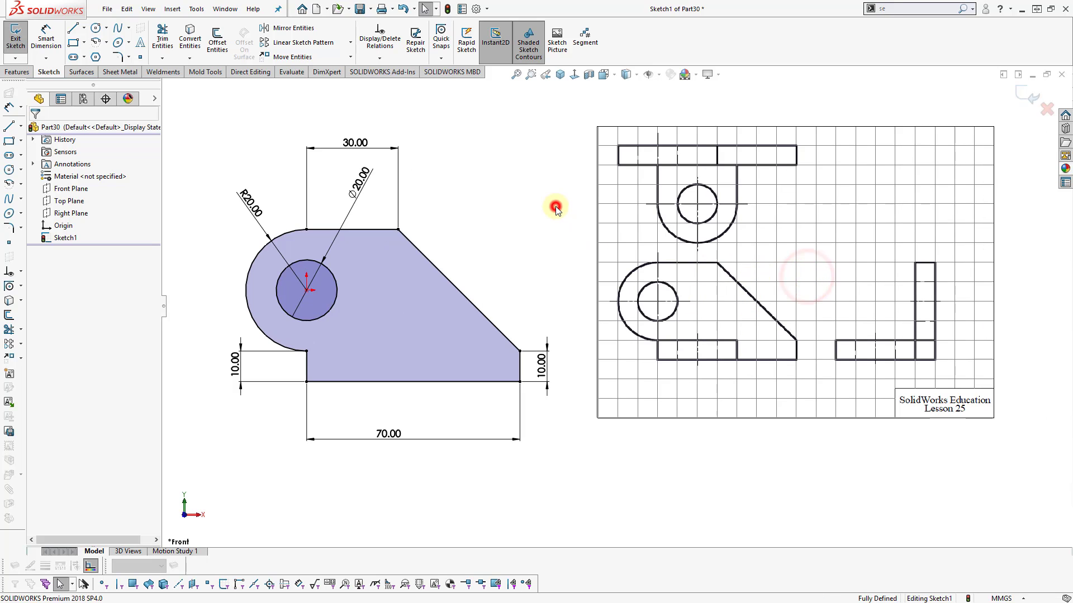
Extrude the profile as a blind boss 10 mm deep
{"action": "key", "text": "s"}
{"action": "left_click", "coordinate": [613, 217]}
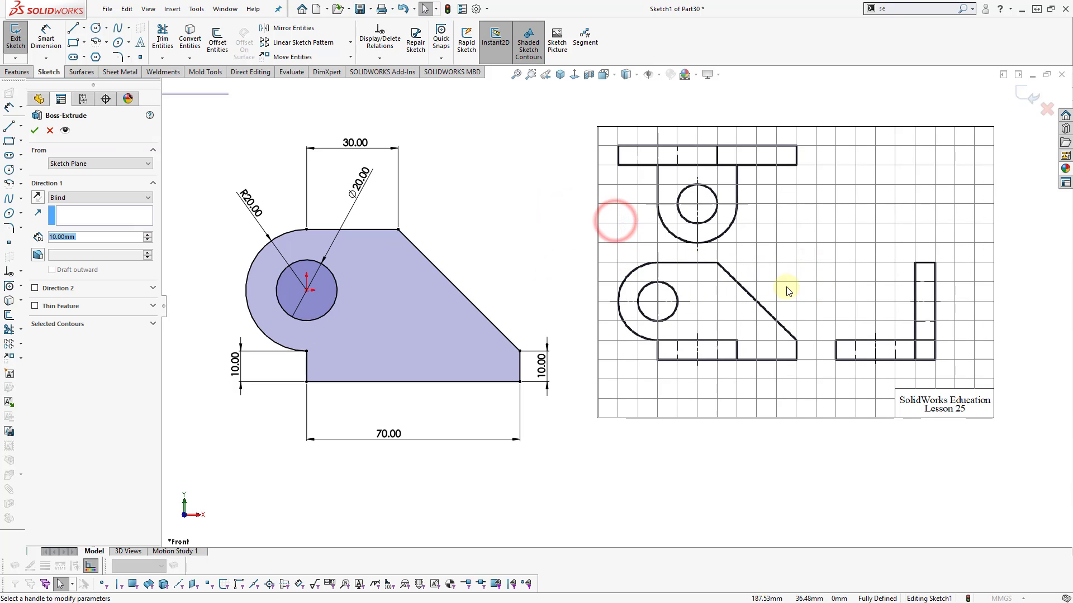
{"action": "left_click", "coordinate": [34, 131]}
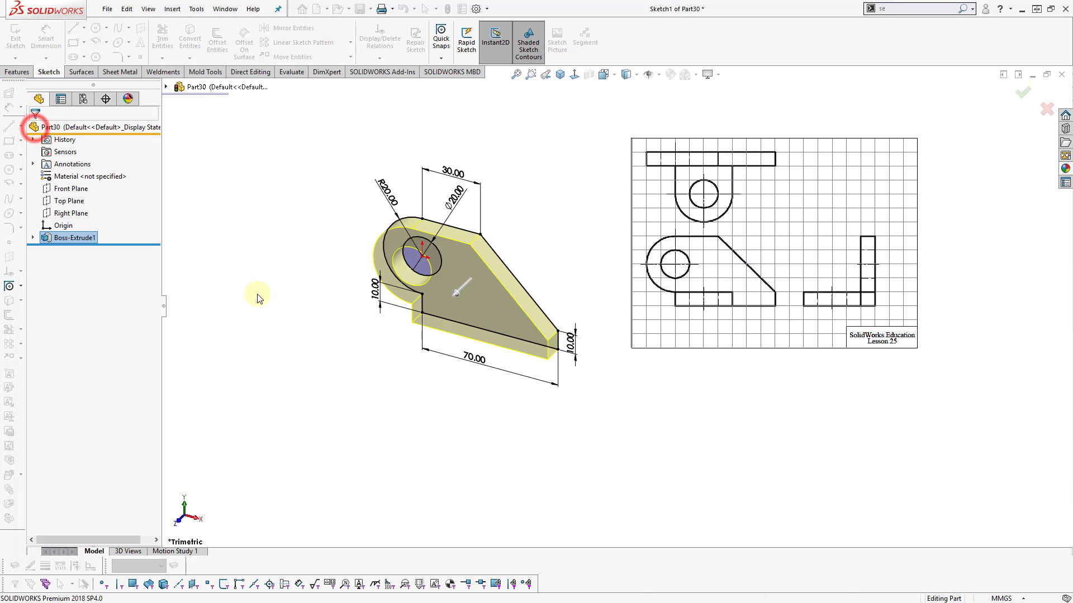
{"action": "left_click", "coordinate": [260, 282]}
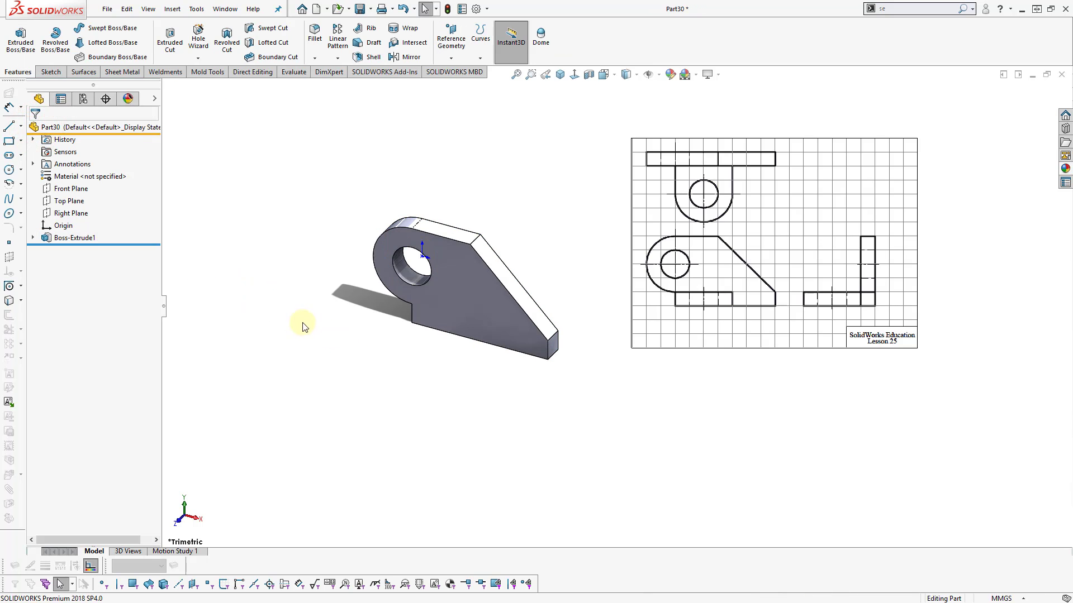
Start a new sketch on the long bottom face of the extruded plate
{"action": "scroll", "coordinate": [580, 292], "scroll_direction": "down", "scroll_amount": 2}
{"action": "mouse_move", "coordinate": [337, 336]}
{"action": "middle_mouse_down"}
{"action": "mouse_move", "coordinate": [340, 262]}
{"action": "mouse_move", "coordinate": [357, 247]}
{"action": "mouse_move", "coordinate": [391, 335]}
{"action": "middle_mouse_up"}
{"action": "left_click", "coordinate": [402, 354]}
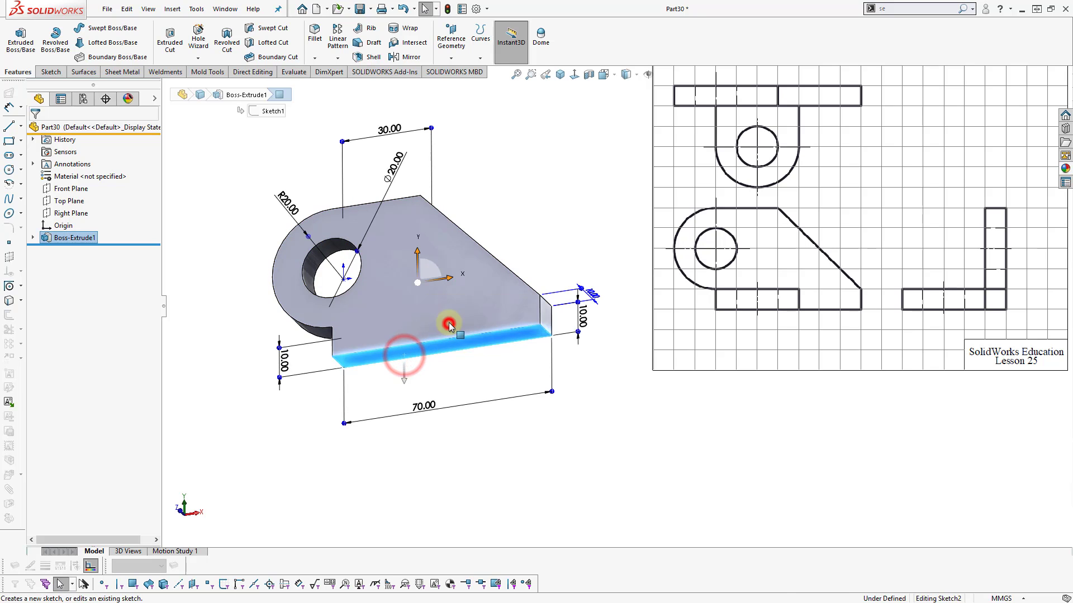
{"action": "left_click", "coordinate": [448, 324]}
{"action": "mouse_move", "coordinate": [447, 208]}
{"action": "middle_mouse_down"}
{"action": "mouse_move", "coordinate": [436, 335]}
{"action": "mouse_move", "coordinate": [377, 415]}
{"action": "middle_mouse_up"}
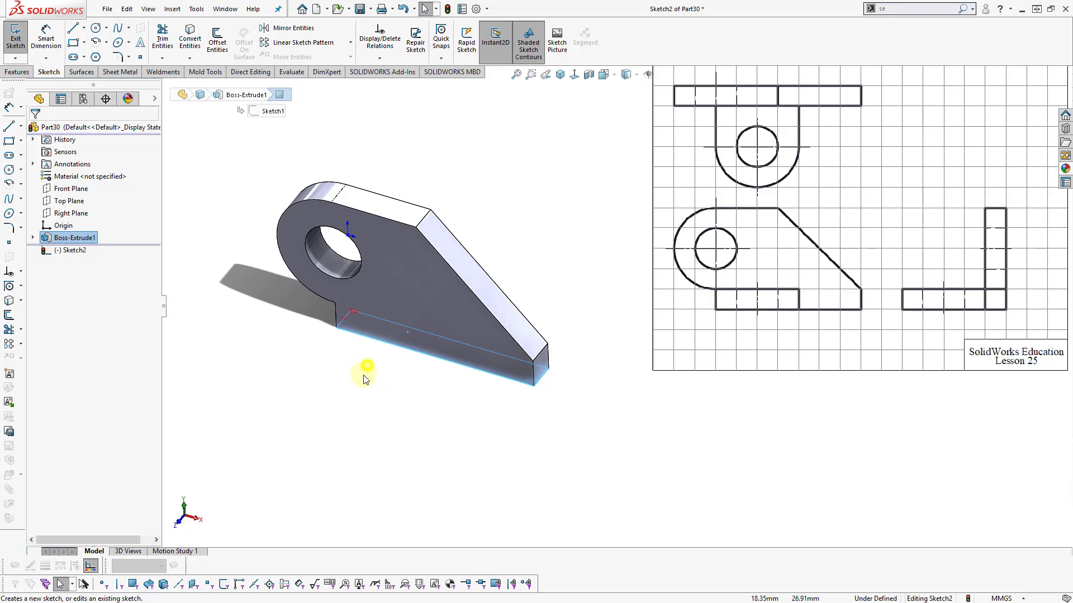
Sketch a wide straight slot perpendicular to the plate, about 25 mm between centers, with one end overlapping the bottom face
{"action": "right_click_drag", "start_coordinate": [366, 379], "coordinate": [364, 382]}
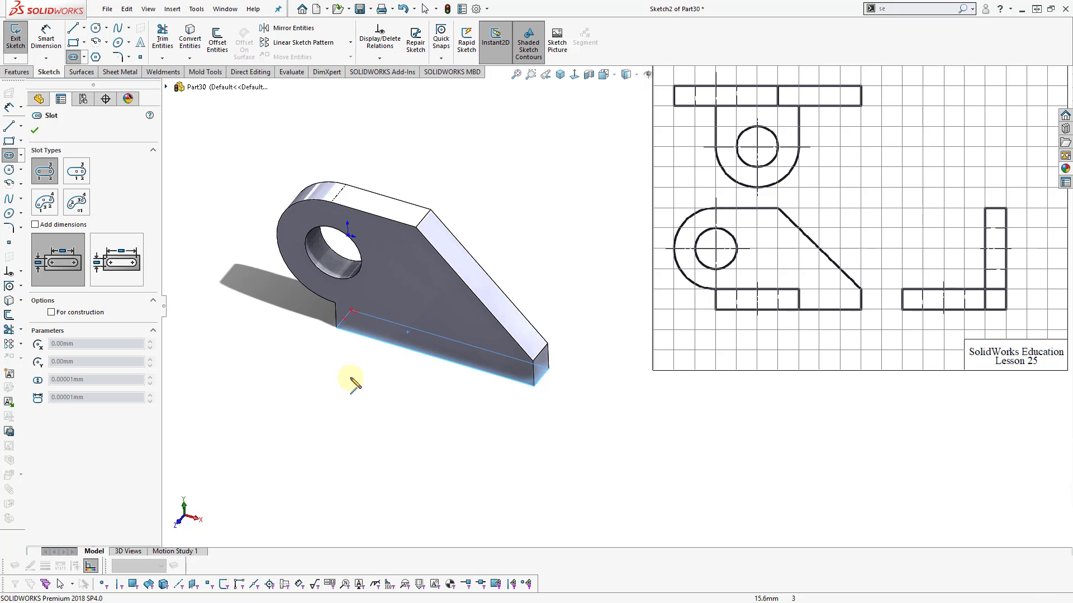
{"action": "left_click", "coordinate": [350, 378]}
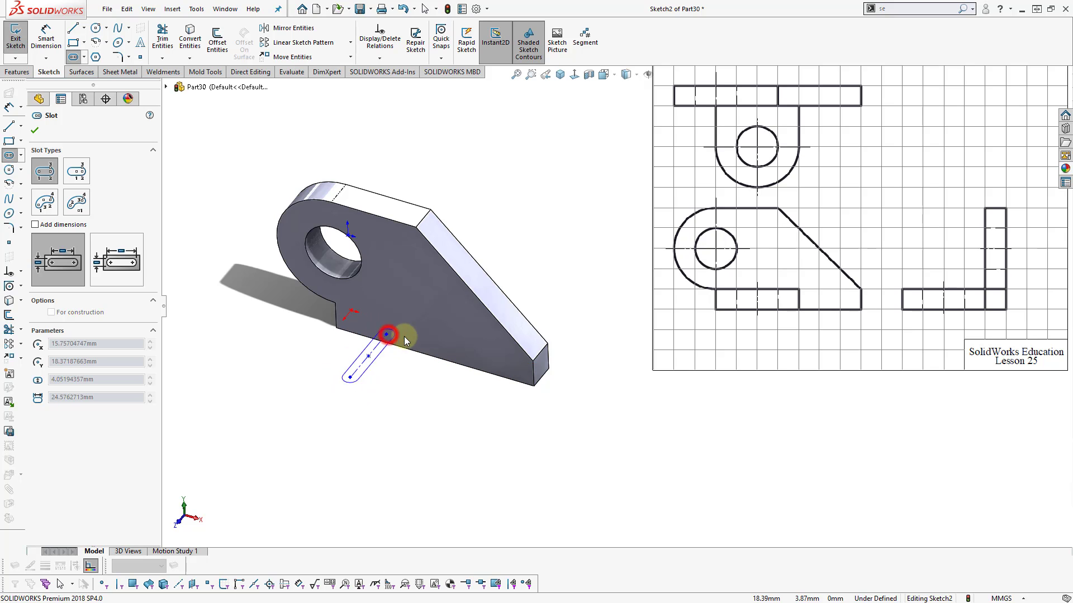
{"action": "left_click", "coordinate": [433, 362]}
{"action": "key", "text": "Escape"}
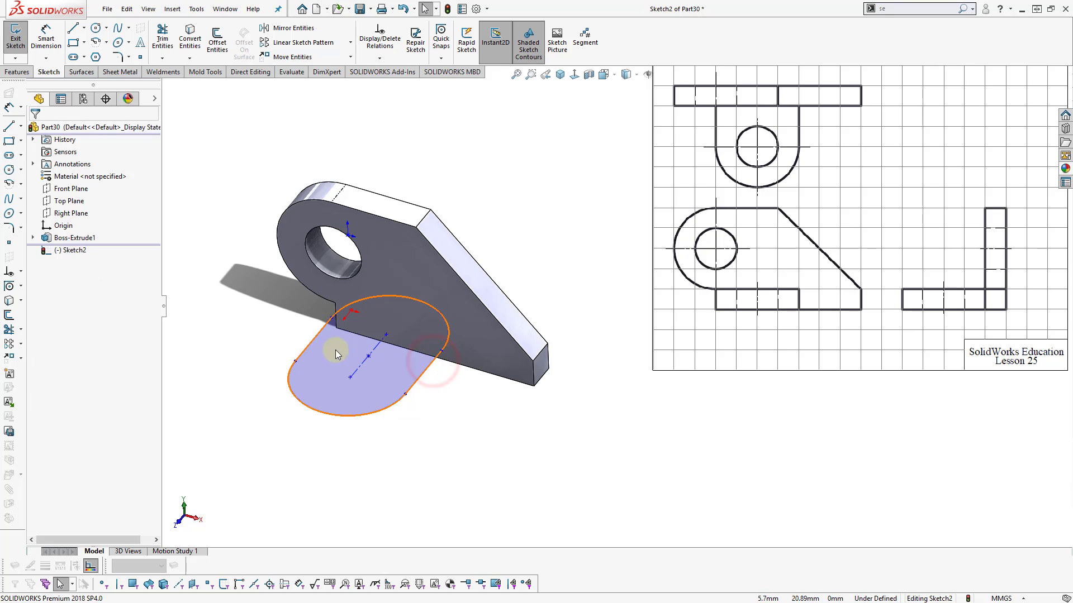
Draw a line across the slot between its two straight sides at the end overlapping the plate
{"action": "left_click", "coordinate": [477, 422]}
{"action": "mouse_move", "coordinate": [477, 416]}
{"action": "right_mouse_down"}
{"action": "mouse_move", "coordinate": [473, 432]}
{"action": "mouse_move", "coordinate": [426, 415]}
{"action": "right_mouse_up"}
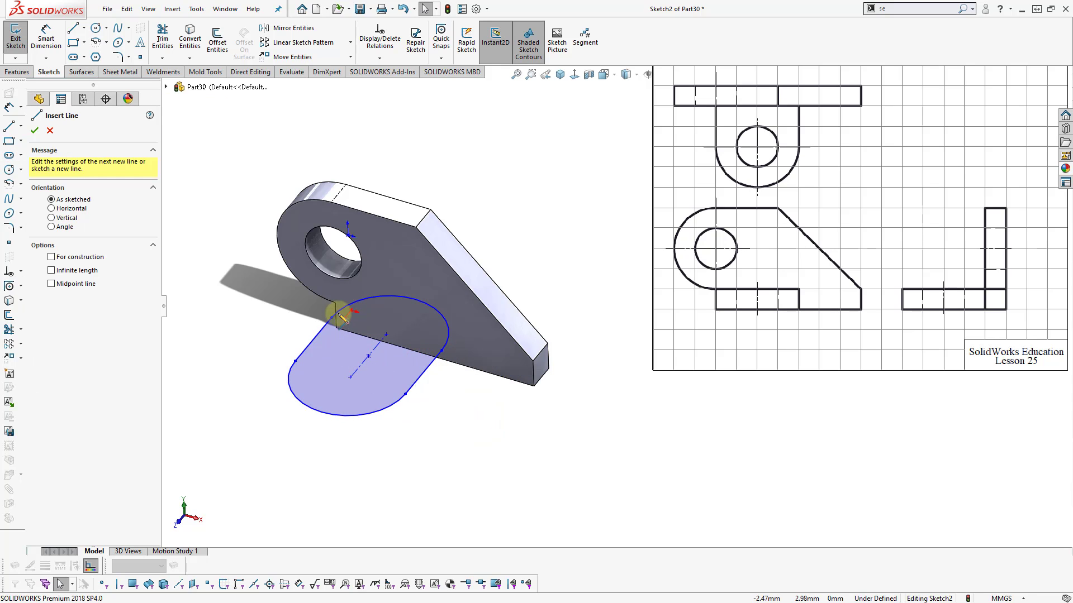
{"action": "left_click", "coordinate": [444, 351]}
{"action": "key", "text": "Escape"}
Trim the slot's arc behind the cross line and accept breaking up the slot entity
{"action": "right_click_drag", "start_coordinate": [500, 437], "coordinate": [515, 397]}
{"action": "mouse_move", "coordinate": [473, 274]}
{"action": "left_mouse_down"}
{"action": "mouse_move", "coordinate": [421, 312]}
{"action": "mouse_move", "coordinate": [457, 319]}
{"action": "left_mouse_up"}
{"action": "left_click", "coordinate": [559, 308]}
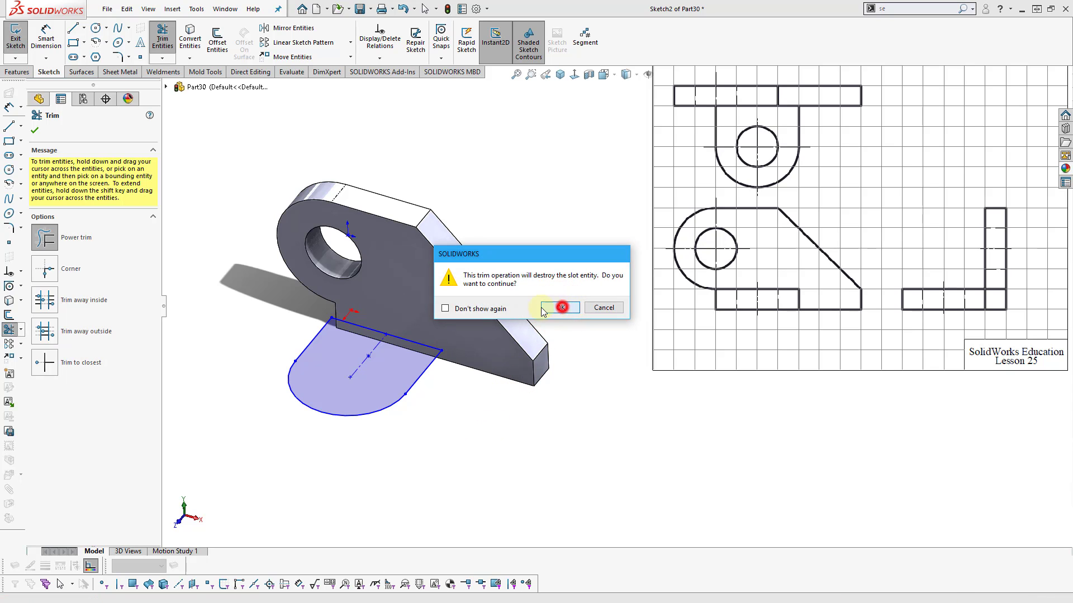
{"action": "left_click", "coordinate": [560, 308]}
{"action": "left_click", "coordinate": [578, 267]}
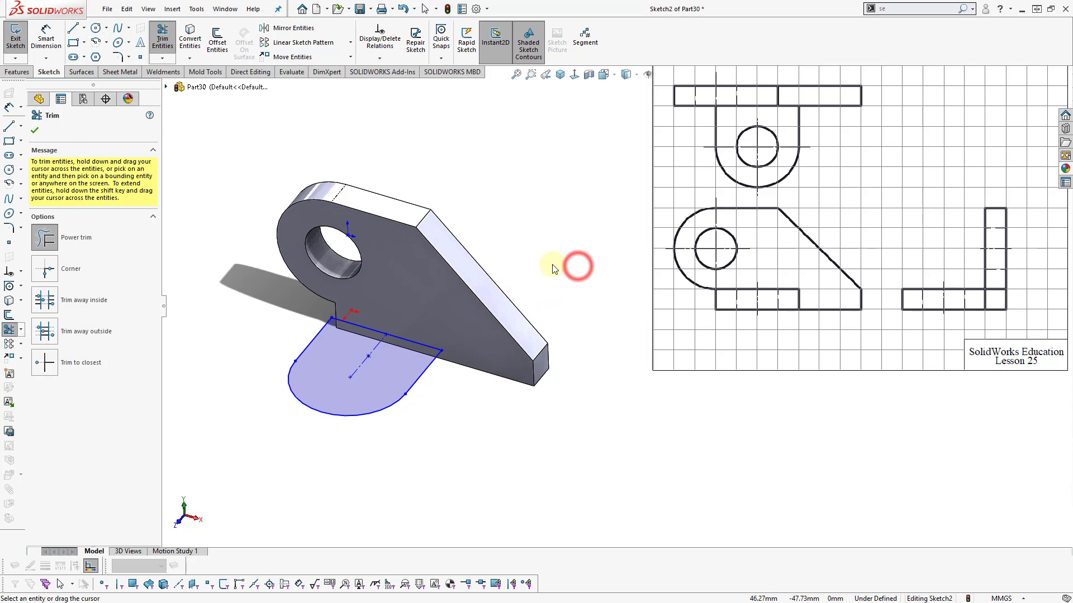
{"action": "key", "text": "Escape"}
{"action": "left_click", "coordinate": [559, 483]}
Make the slot arc tangent to both straight sides of the flange profile
{"action": "left_click_drag", "start_coordinate": [438, 419], "coordinate": [401, 375]}
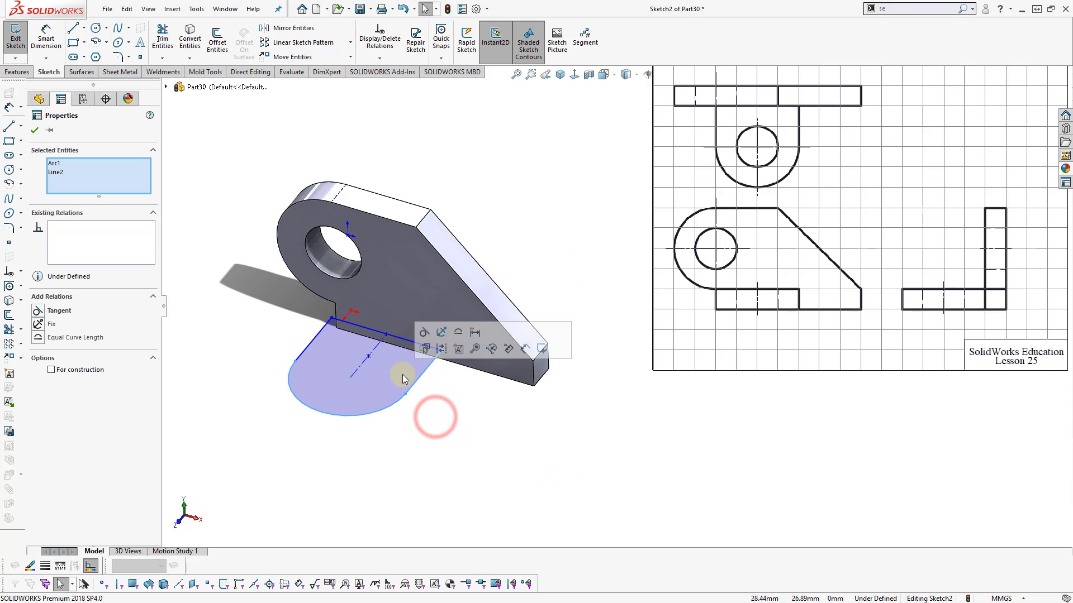
{"action": "left_click", "coordinate": [423, 338]}
{"action": "left_click_drag", "start_coordinate": [255, 335], "coordinate": [305, 377]}
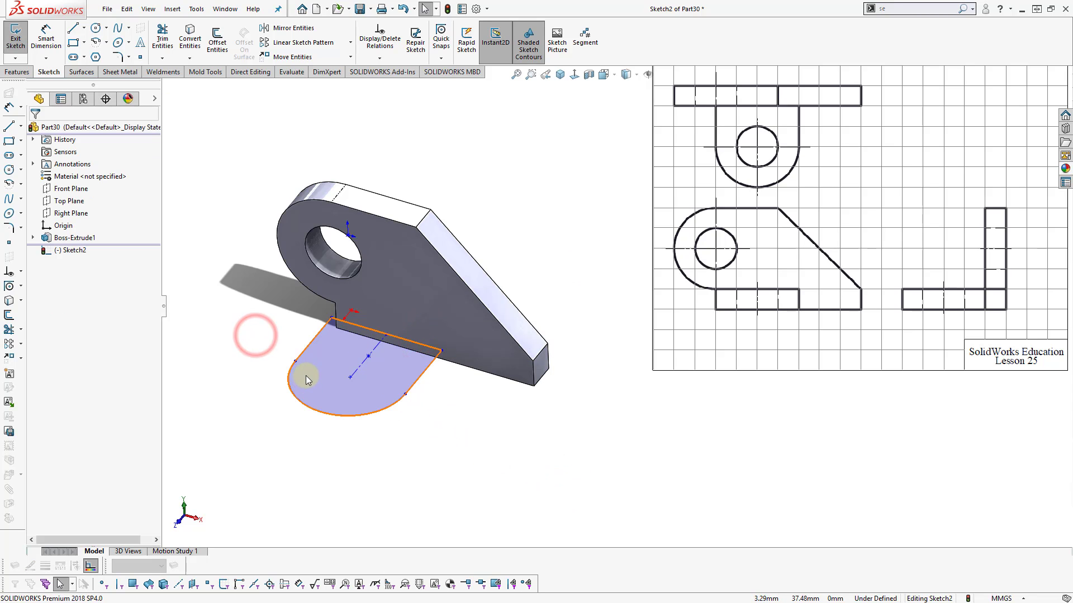
{"action": "left_click", "coordinate": [273, 335]}
{"action": "left_click", "coordinate": [292, 355]}
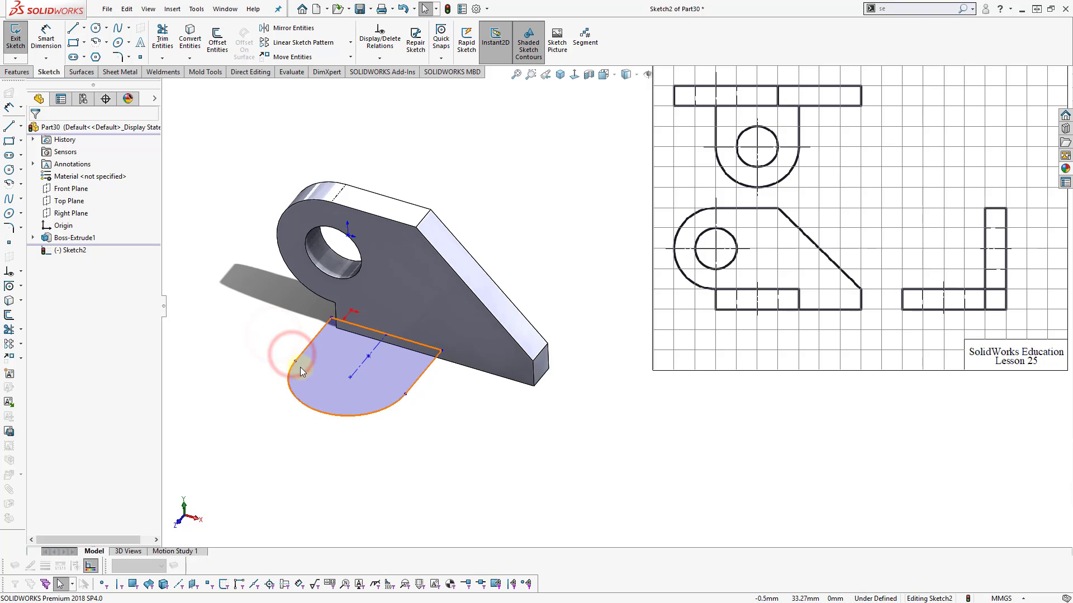
{"action": "left_click", "coordinate": [296, 363]}
{"action": "left_click", "coordinate": [331, 311]}
{"action": "left_click", "coordinate": [250, 323]}
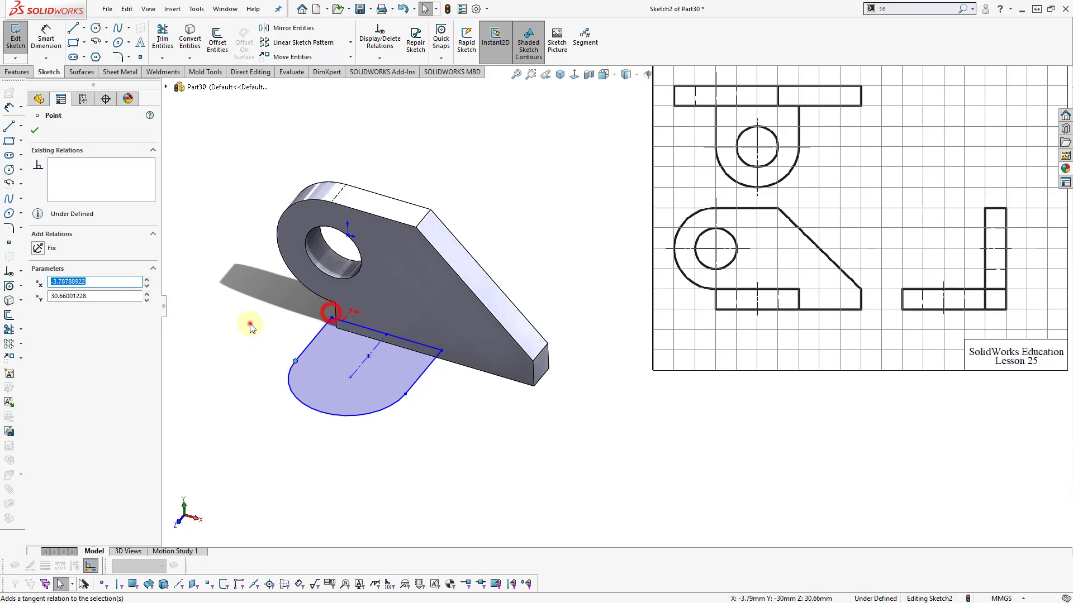
{"action": "left_click", "coordinate": [280, 454]}
Dimension the flange profile's rounded end with a 20 mm radius
{"action": "right_click_drag", "start_coordinate": [287, 474], "coordinate": [288, 412]}
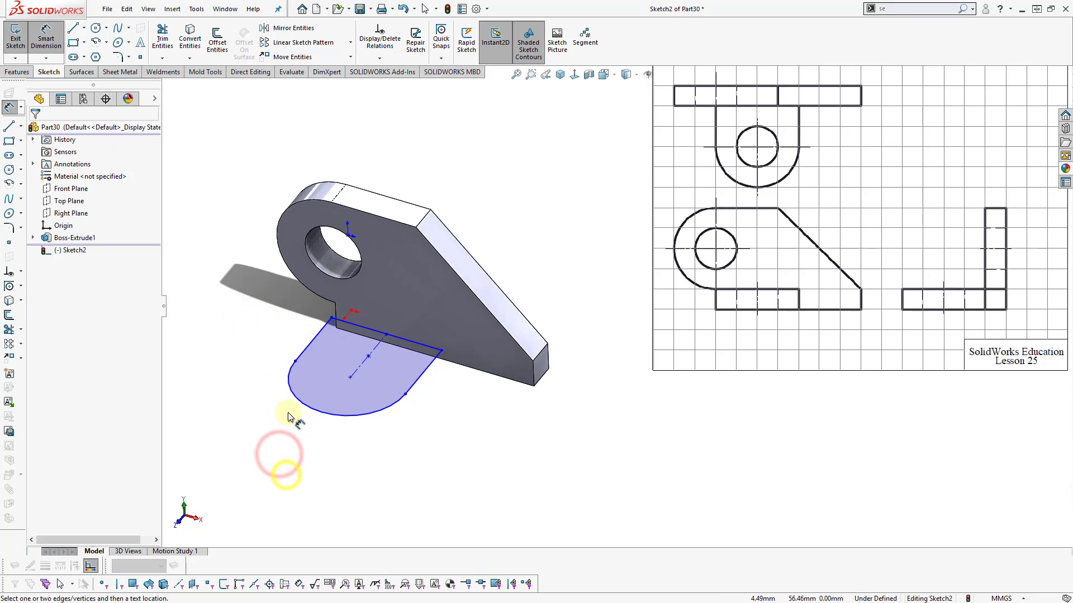
{"action": "left_click", "coordinate": [320, 412]}
{"action": "left_click", "coordinate": [371, 442]}
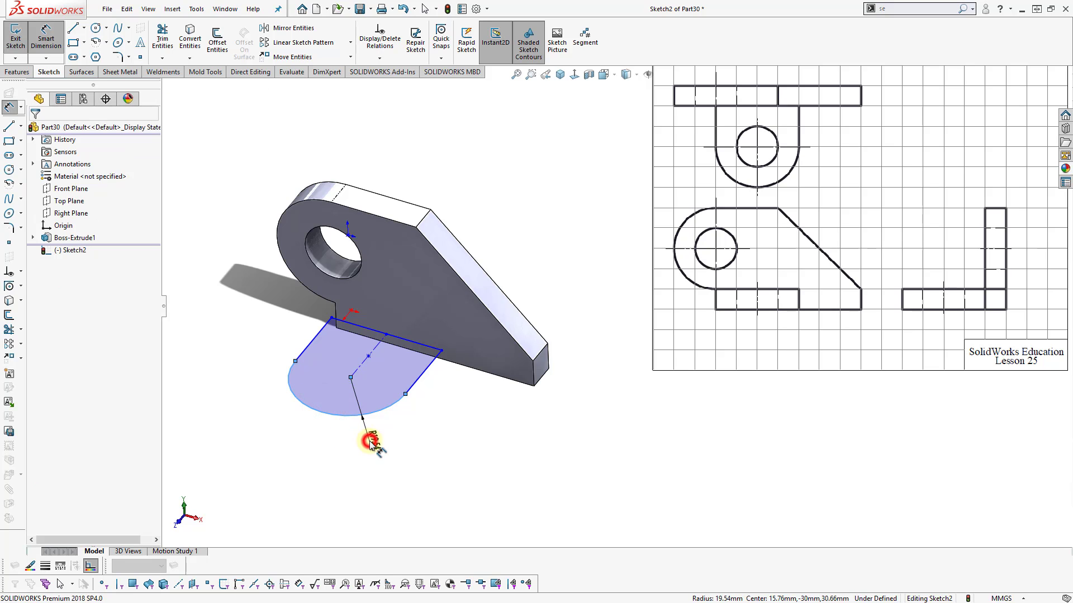
{"action": "type", "text": "20"}
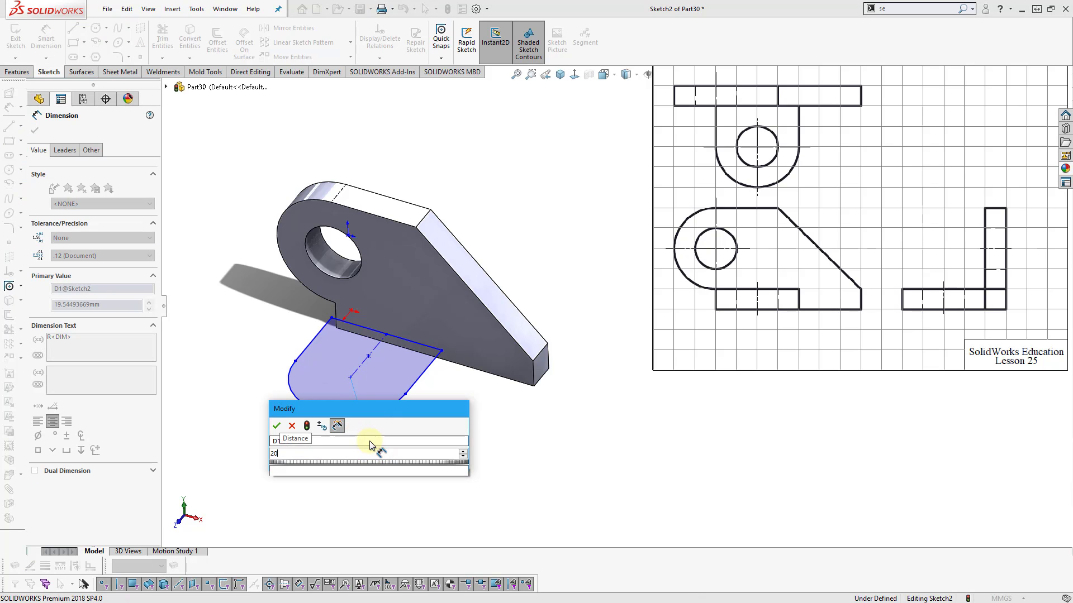
{"action": "key", "text": "Return"}
{"action": "left_click", "coordinate": [453, 424]}
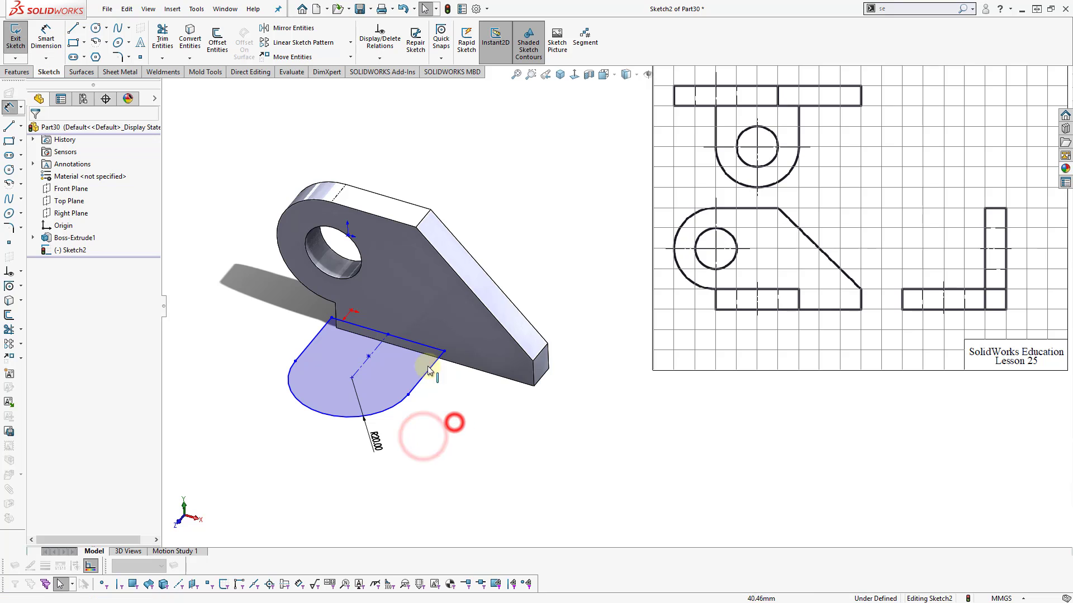
Make the end corner of the flange's straight closing line coincident with the nearby outer corner of the plate's bottom face
{"action": "left_click", "coordinate": [401, 345]}
{"action": "mouse_move", "coordinate": [438, 407]}
{"action": "middle_mouse_down"}
{"action": "mouse_move", "coordinate": [491, 268]}
{"action": "mouse_move", "coordinate": [449, 131]}
{"action": "middle_mouse_up"}
{"action": "scroll", "coordinate": [348, 293], "scroll_direction": "down", "scroll_amount": 3}
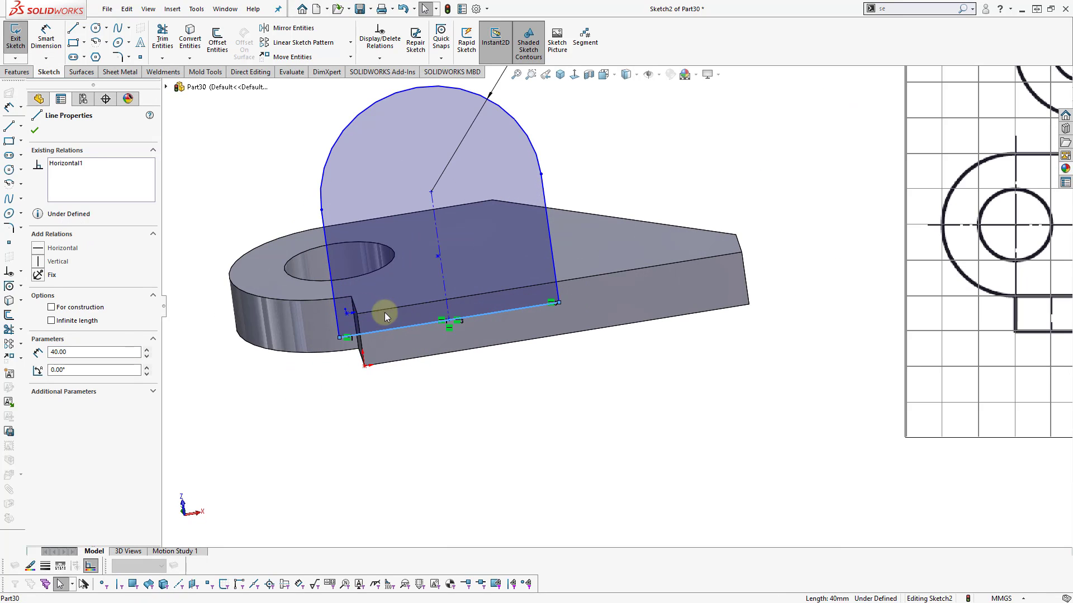
{"action": "left_click", "coordinate": [373, 364], "text": "ctrl"}
{"action": "left_click", "coordinate": [398, 427]}
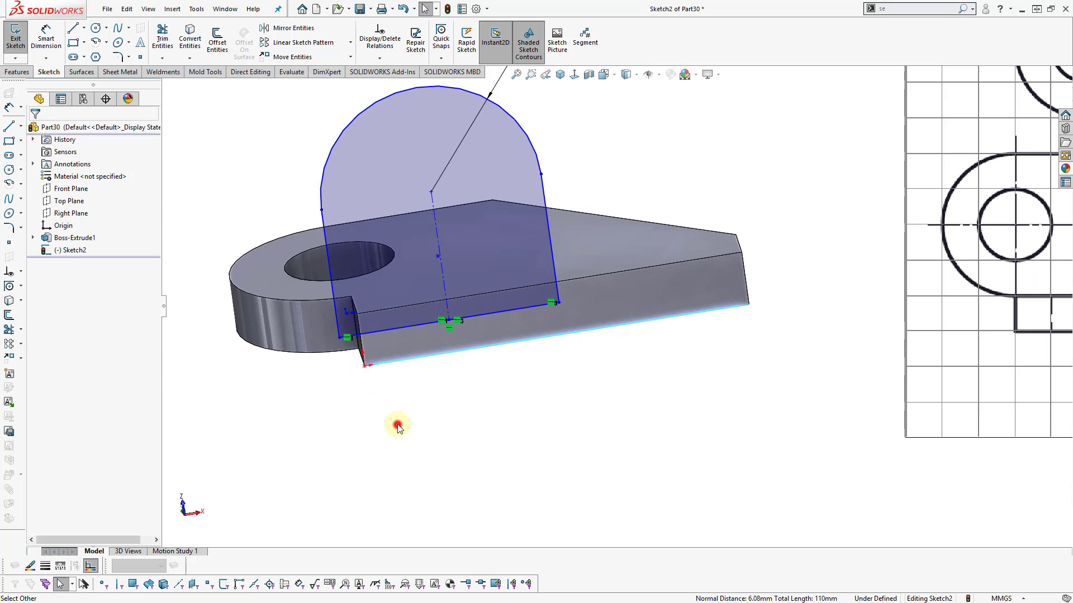
{"action": "left_click", "coordinate": [341, 337]}
{"action": "left_click", "coordinate": [364, 366], "text": "ctrl"}
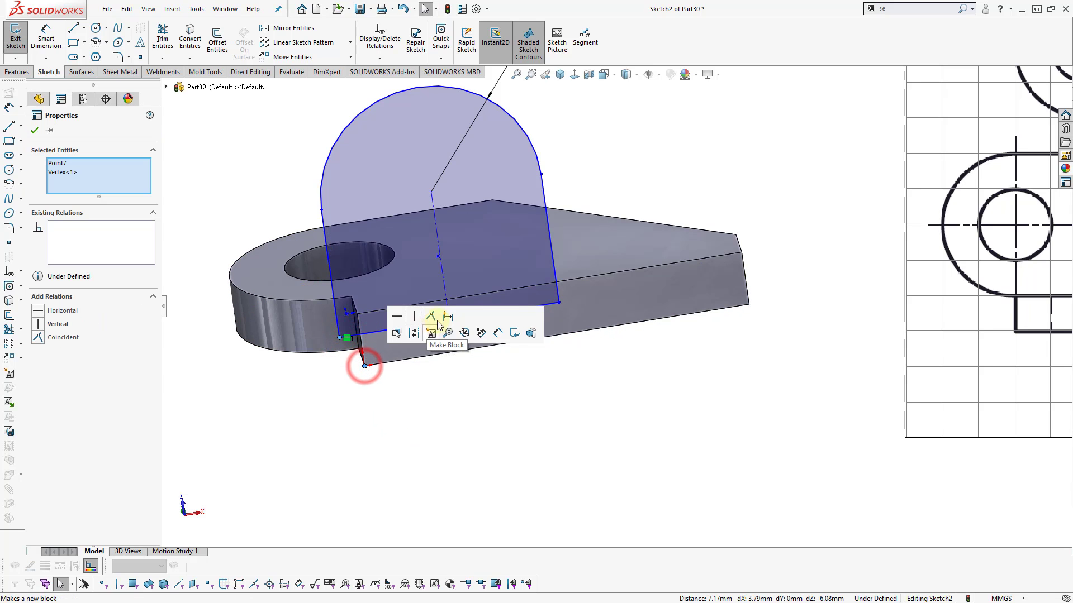
{"action": "left_click", "coordinate": [434, 317]}
{"action": "scroll", "coordinate": [492, 449], "scroll_direction": "up", "scroll_amount": 3}
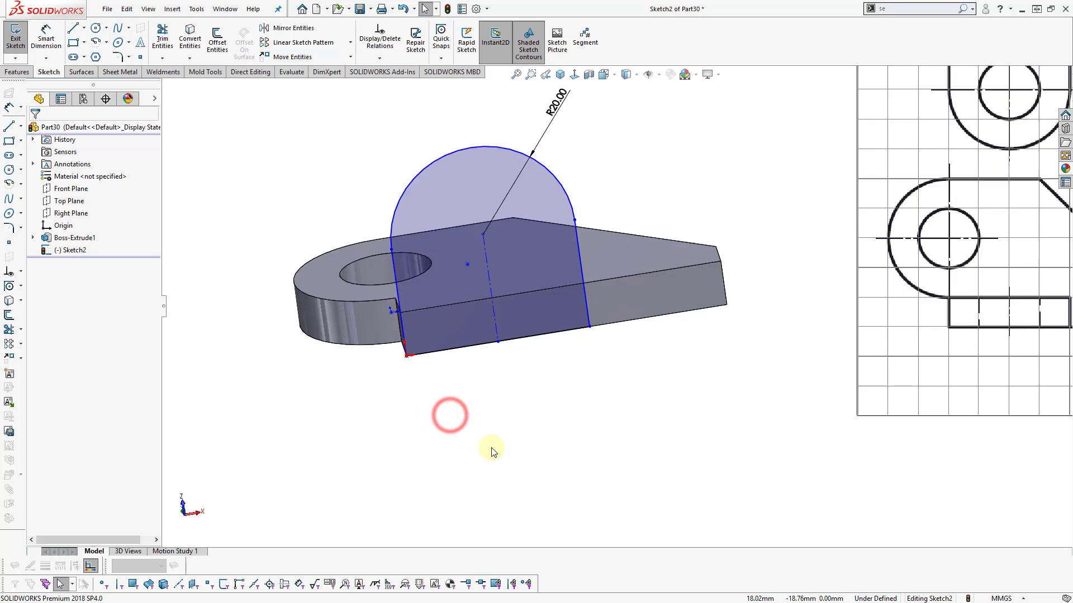
Add a vertical relation to both straight sides of the flange profile
{"action": "left_click_drag", "start_coordinate": [522, 256], "coordinate": [543, 246]}
{"action": "left_click", "coordinate": [556, 417]}
{"action": "left_click", "coordinate": [607, 243]}
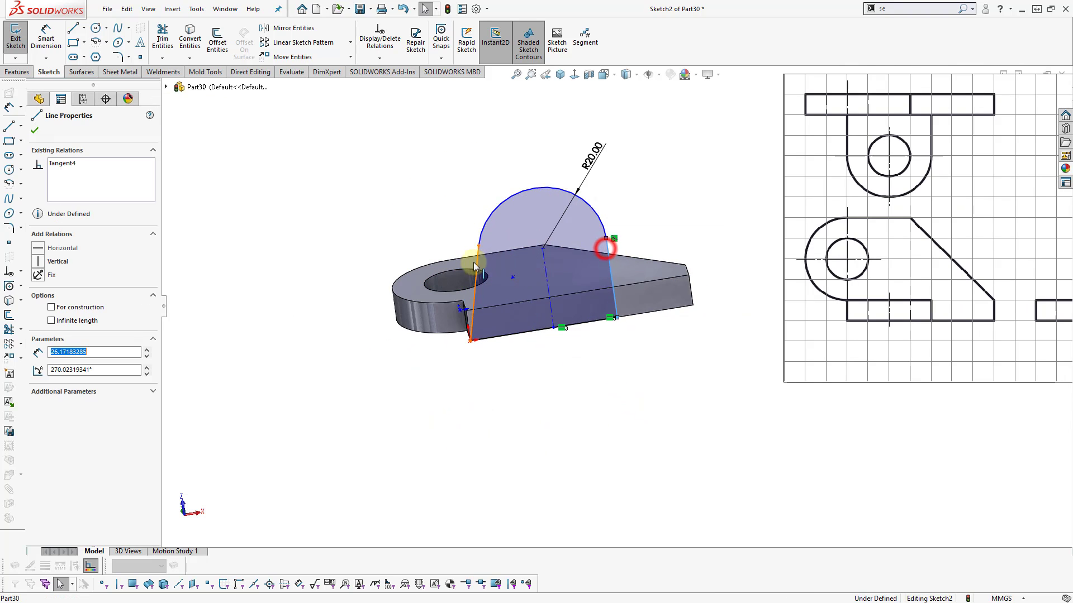
{"action": "left_click", "coordinate": [476, 258]}
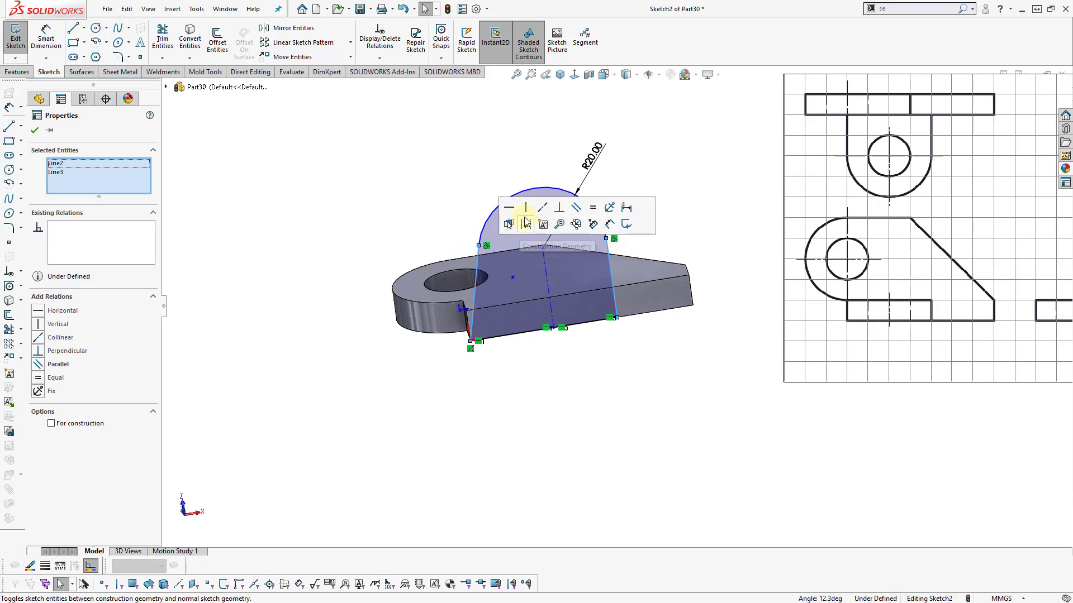
{"action": "left_click", "coordinate": [526, 208]}
{"action": "left_click", "coordinate": [420, 177]}
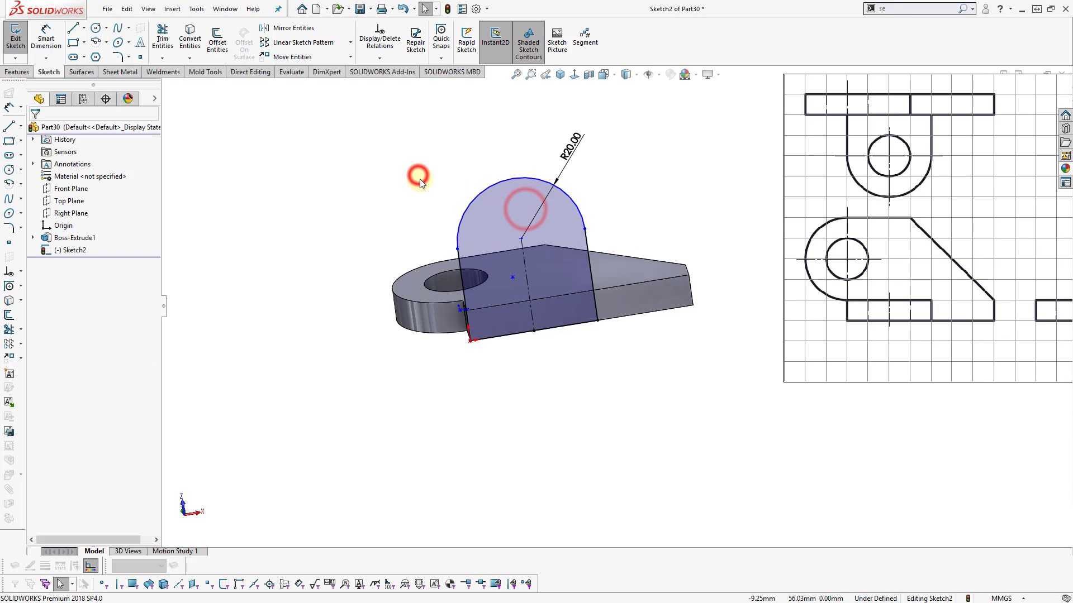
Dimension the flange's straight side line and set its length to 30 mm
{"action": "left_click", "coordinate": [529, 409]}
{"action": "right_click_drag", "start_coordinate": [533, 407], "coordinate": [531, 335]}
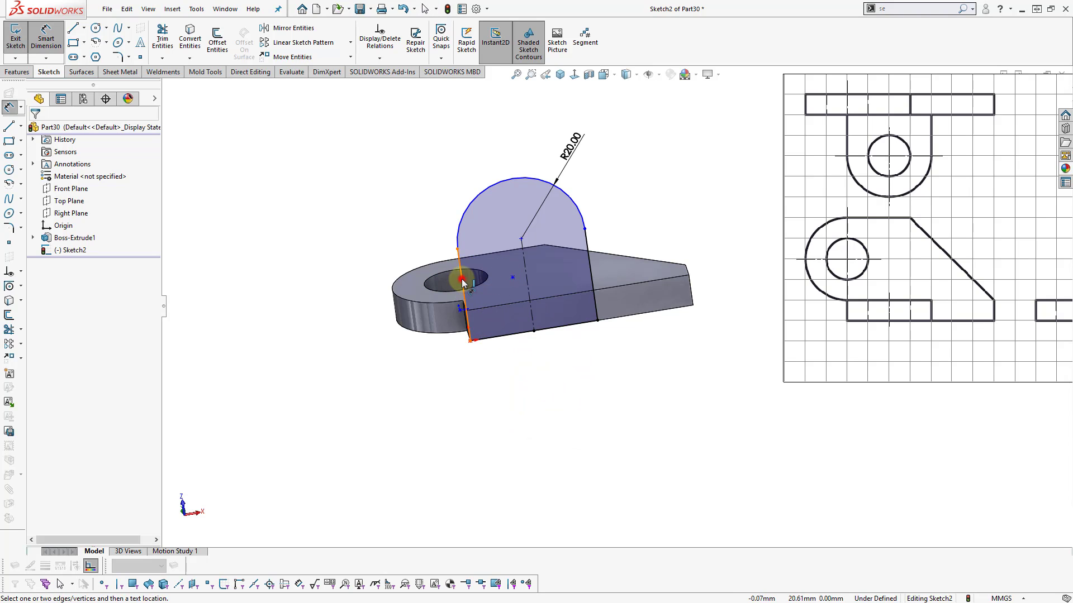
{"action": "left_click", "coordinate": [461, 281]}
{"action": "left_click", "coordinate": [335, 299]}
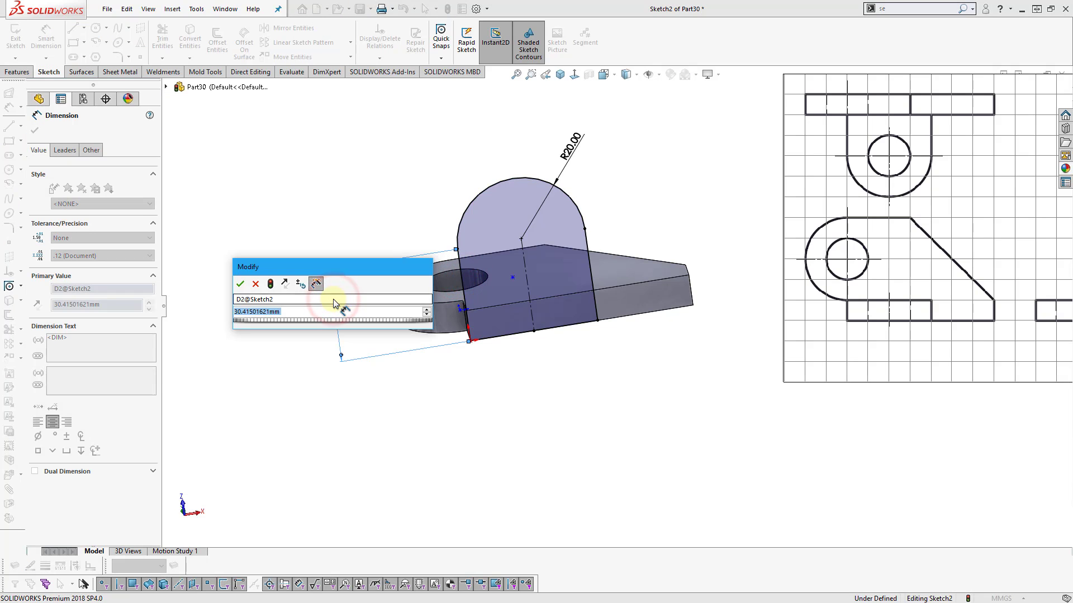
{"action": "type", "text": "30"}
{"action": "key", "text": "Return"}
{"action": "left_click", "coordinate": [316, 208]}
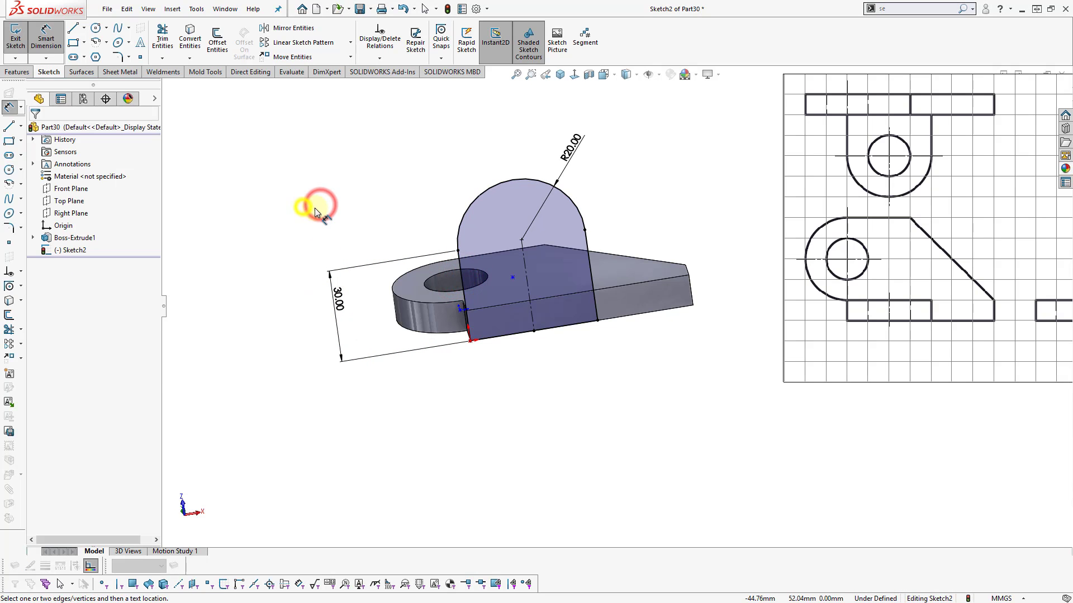
Sketch a circle about 16 mm in diameter centered on the flange's rounded end
{"action": "right_click_drag", "start_coordinate": [303, 206], "coordinate": [366, 215]}
{"action": "scroll", "coordinate": [777, 234], "scroll_direction": "up", "scroll_amount": 3}
{"action": "scroll", "coordinate": [851, 214], "scroll_direction": "down", "scroll_amount": 3}
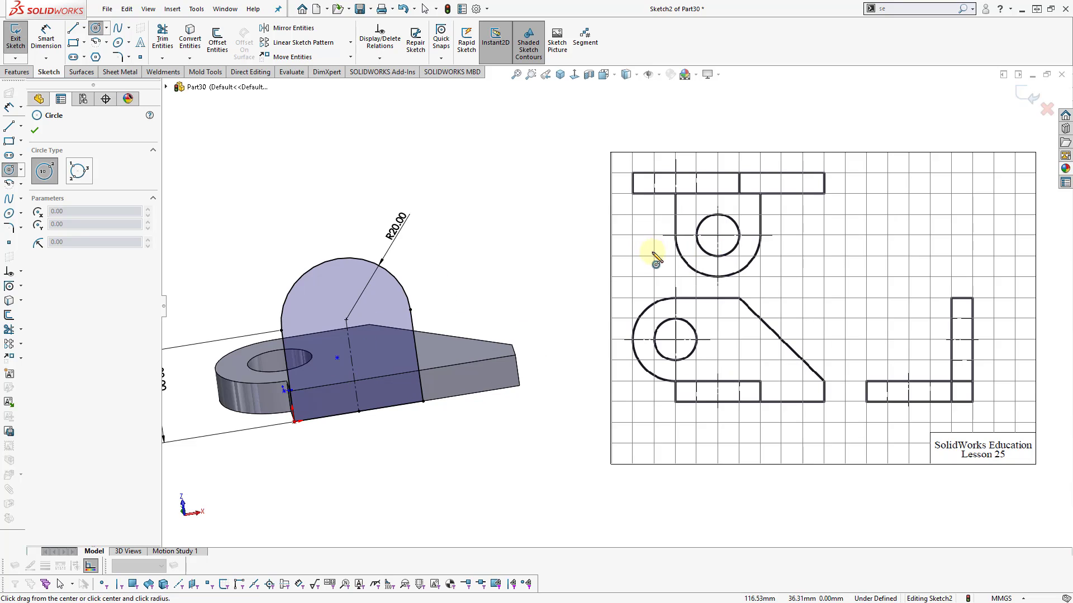
{"action": "left_click", "coordinate": [346, 319]}
{"action": "left_click", "coordinate": [369, 306]}
Dimension the flange circle and set its diameter to 20 mm
{"action": "right_click_drag", "start_coordinate": [458, 274], "coordinate": [462, 243]}
{"action": "left_click", "coordinate": [358, 290]}
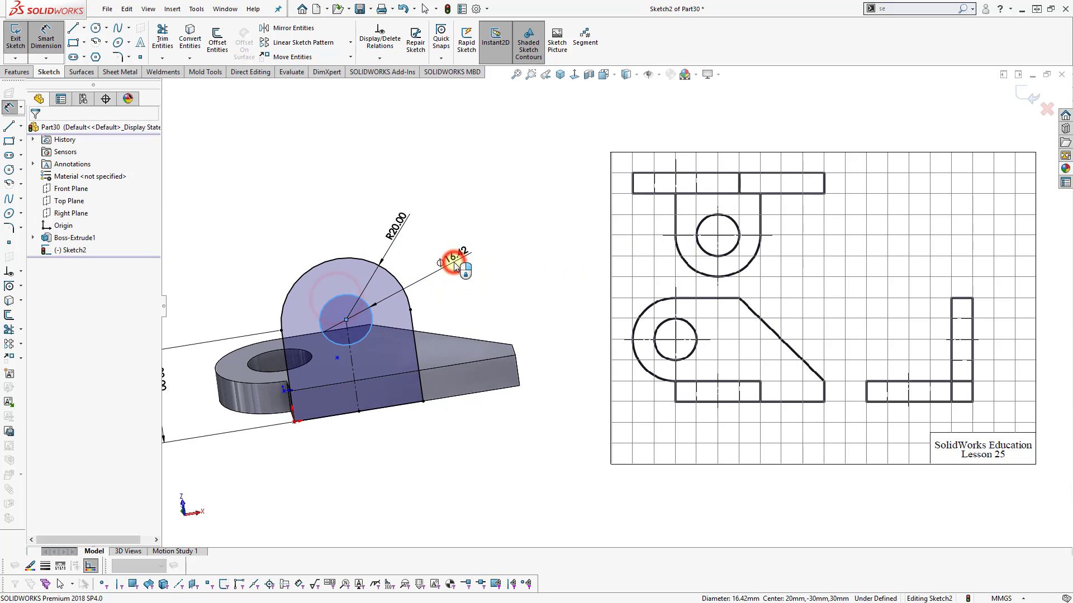
{"action": "left_click", "coordinate": [457, 266]}
{"action": "type", "text": "20"}
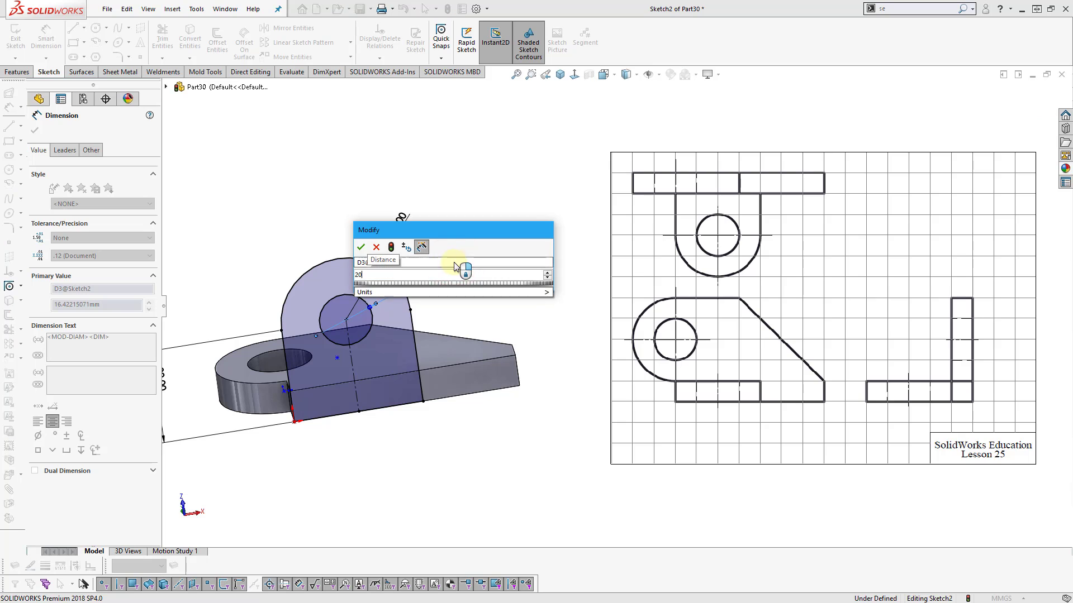
{"action": "left_click", "coordinate": [360, 247]}
{"action": "key", "text": "Escape"}
Extrude the flange profile 10 mm blind in the reversed, upward direction, merged with the plate
{"action": "key", "text": "s"}
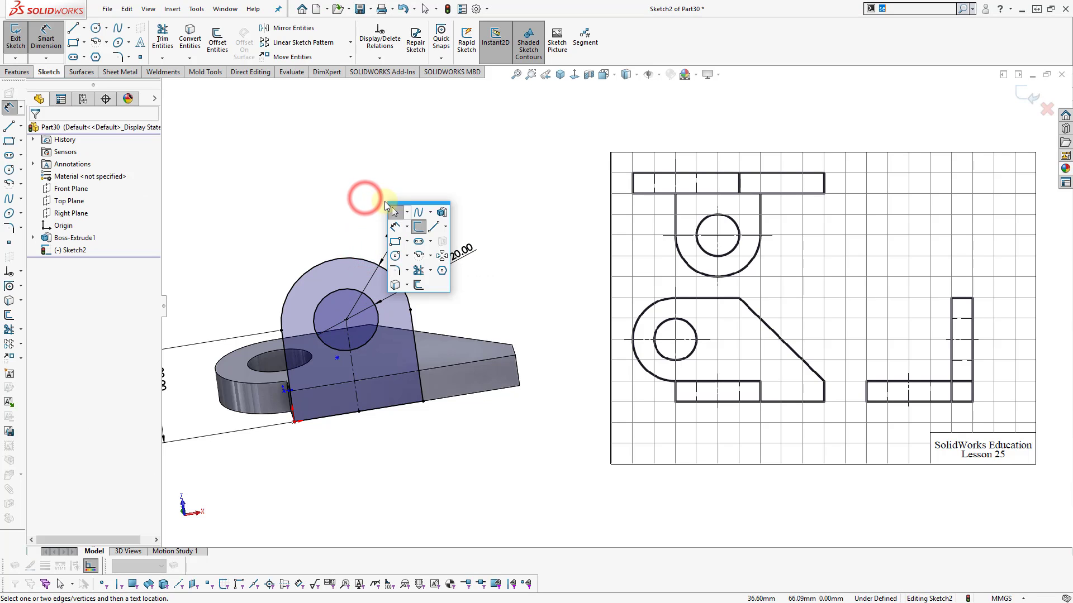
{"action": "left_click", "coordinate": [441, 212]}
{"action": "left_click", "coordinate": [557, 75]}
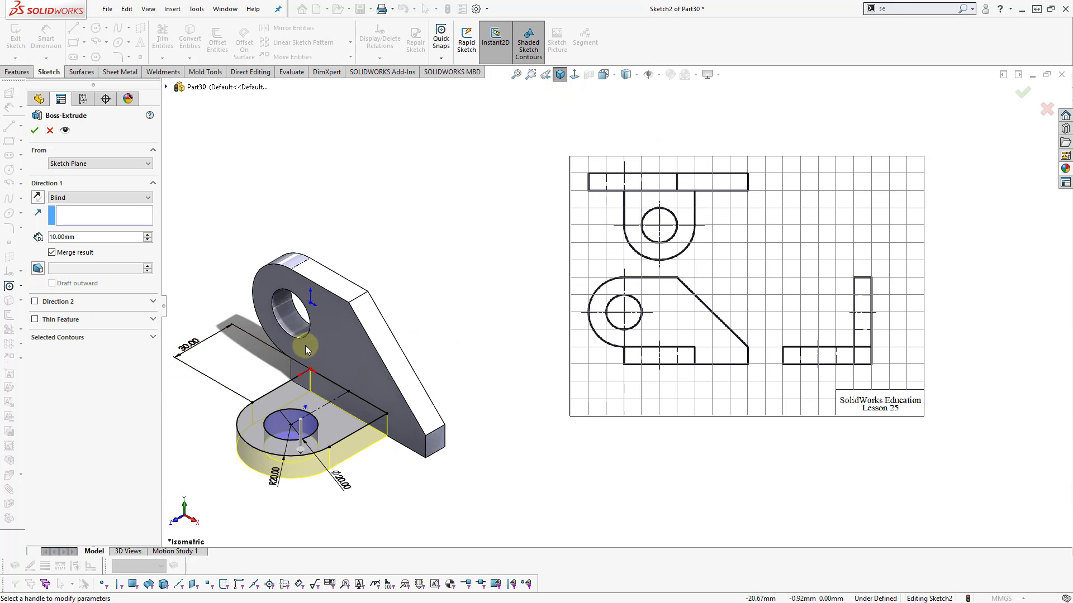
{"action": "left_click", "coordinate": [38, 195]}
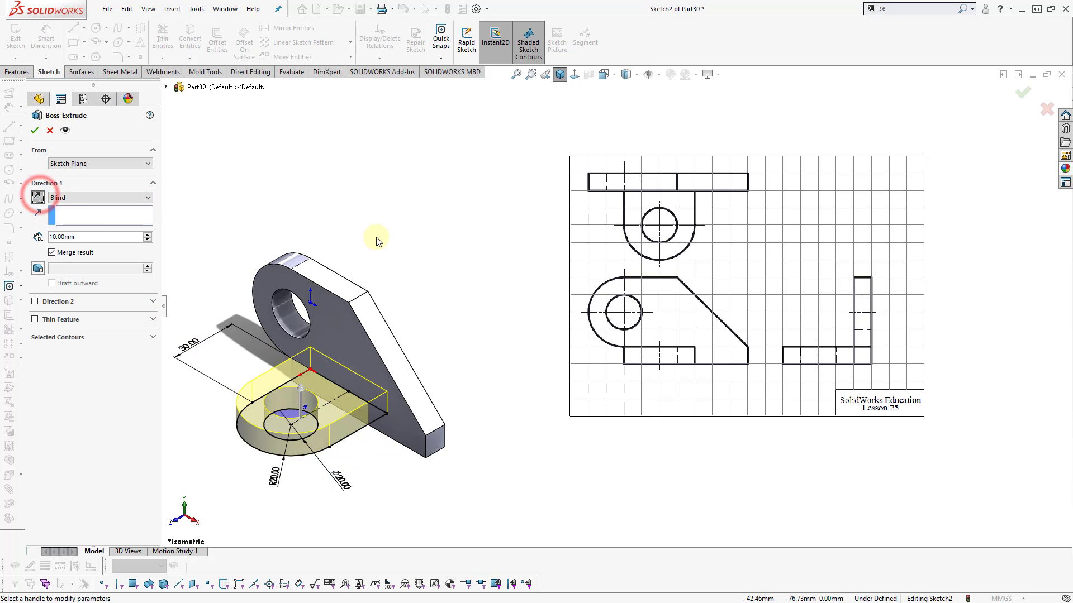
{"action": "left_click", "coordinate": [34, 130]}
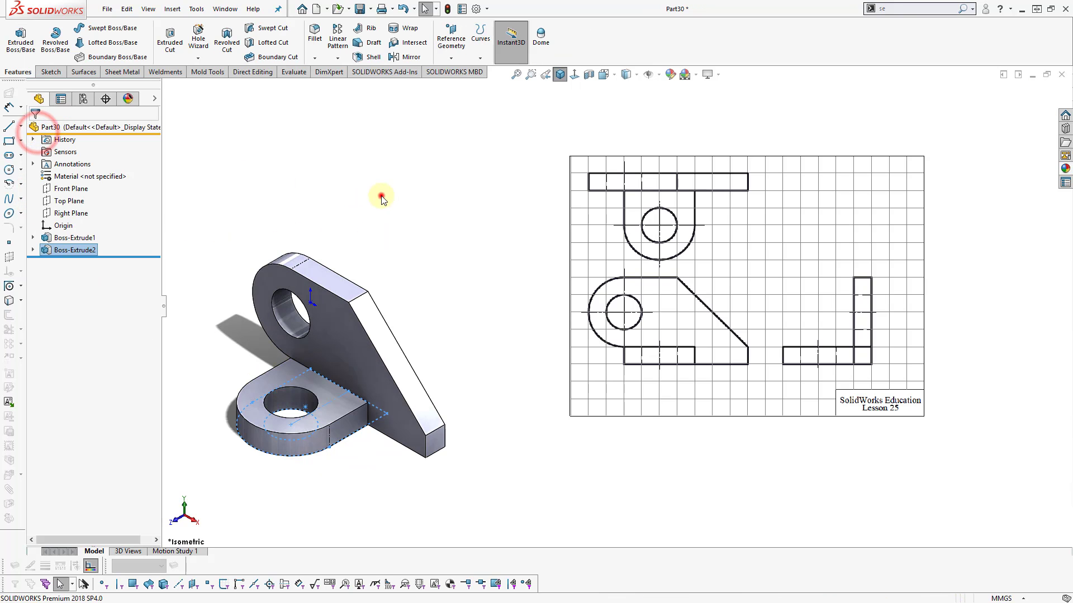
{"action": "left_click", "coordinate": [381, 195]}
{"action": "left_click", "coordinate": [477, 246]}
Enlarge the Lesson 25 reference drawing slightly and reposition it beside the finished bracket
{"action": "scroll", "coordinate": [530, 318], "scroll_direction": "up", "scroll_amount": 2}
{"action": "scroll", "coordinate": [447, 415], "scroll_direction": "down", "scroll_amount": 1}
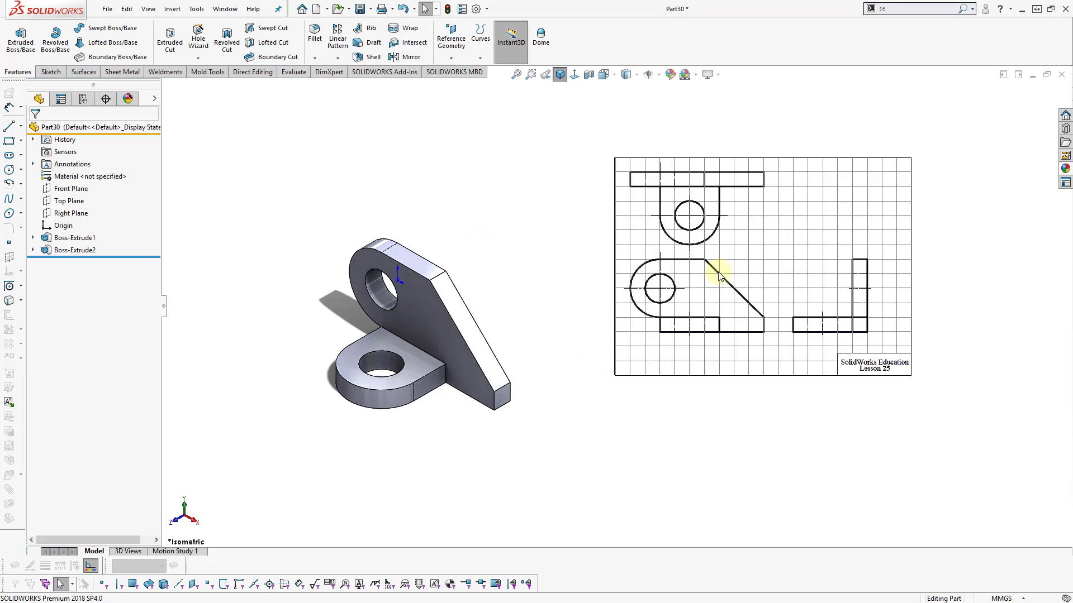
{"action": "left_click_drag", "start_coordinate": [727, 265], "coordinate": [680, 334]}
{"action": "scroll", "coordinate": [605, 349], "scroll_direction": "down", "scroll_amount": 2}
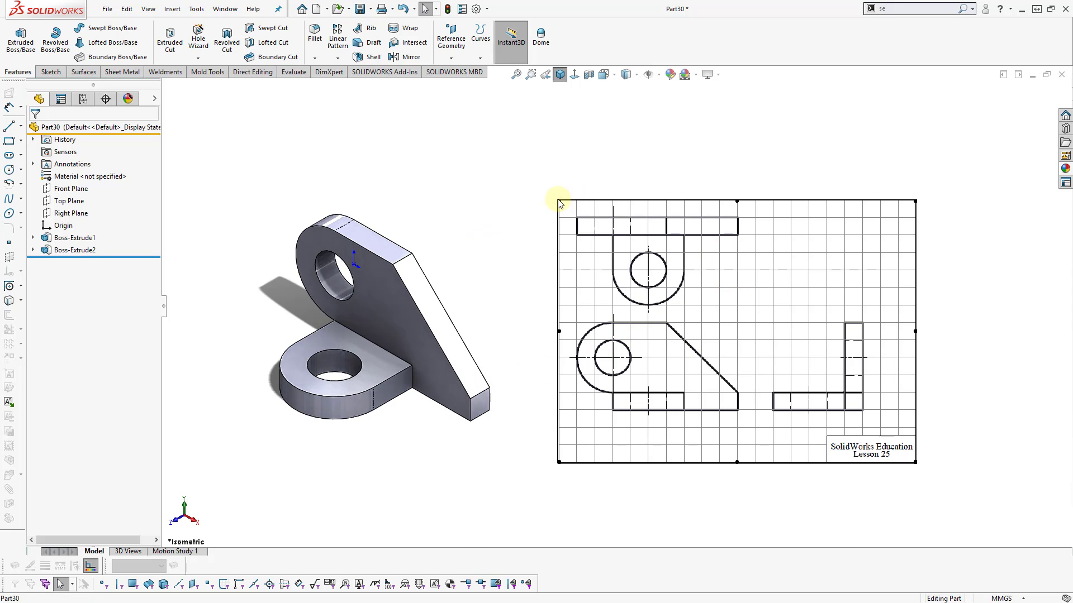
{"action": "left_click", "coordinate": [559, 203]}
{"action": "left_click", "coordinate": [560, 206]}
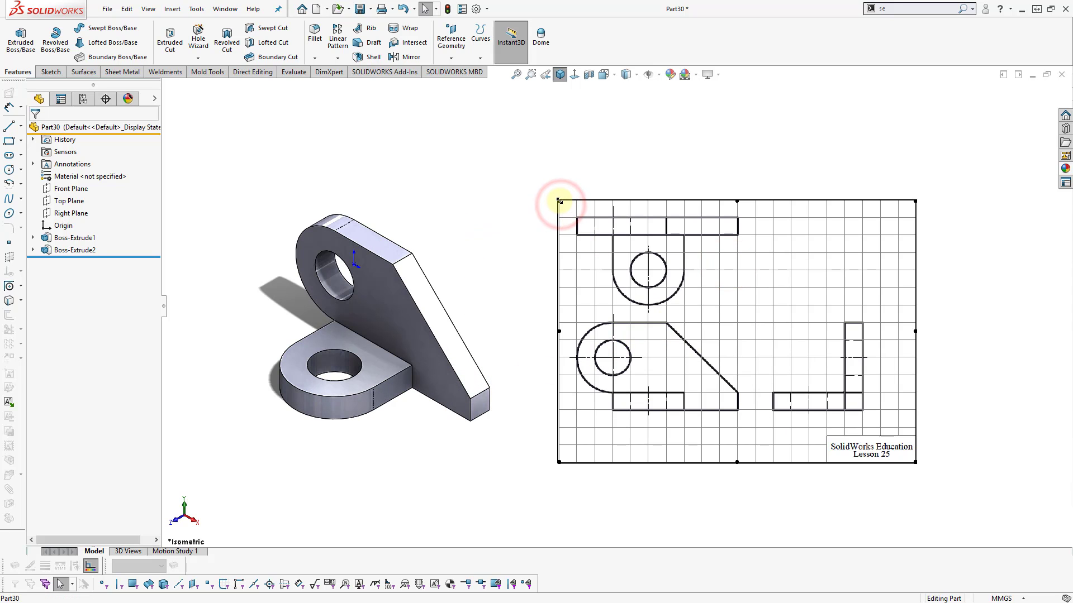
{"action": "left_click_drag", "start_coordinate": [541, 171], "coordinate": [527, 163]}
{"action": "scroll", "coordinate": [453, 317], "scroll_direction": "down", "scroll_amount": 1}
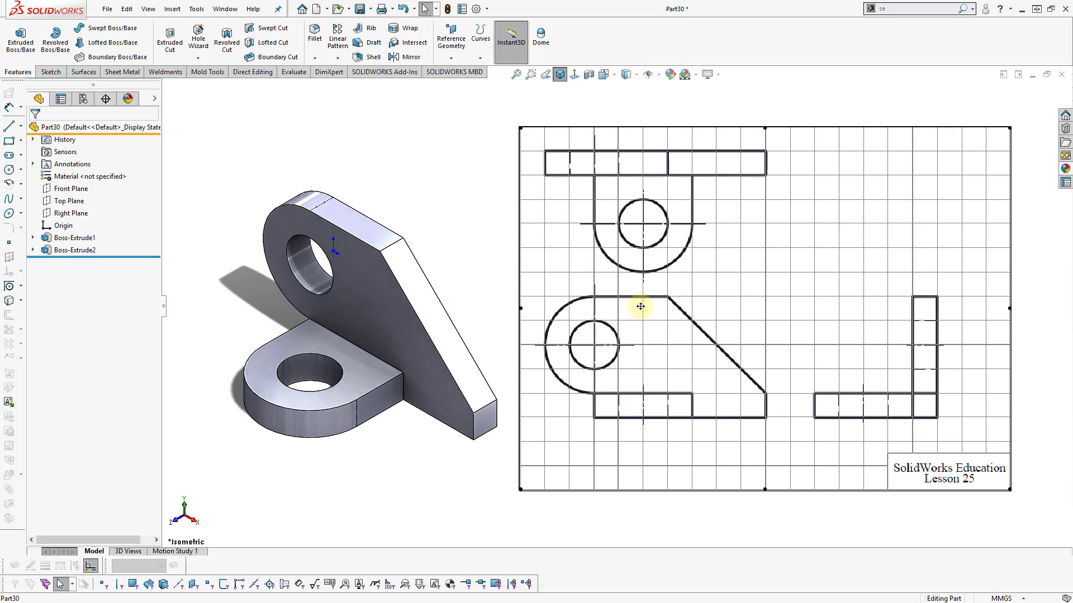
{"action": "scroll", "coordinate": [639, 307], "scroll_direction": "up", "scroll_amount": 2}
{"action": "left_click_drag", "start_coordinate": [682, 319], "coordinate": [739, 319]}
Compare the bracket's front, right, top and isometric views with the corresponding views of the reference drawing
{"action": "left_click", "coordinate": [553, 283]}
{"action": "left_click", "coordinate": [443, 303]}
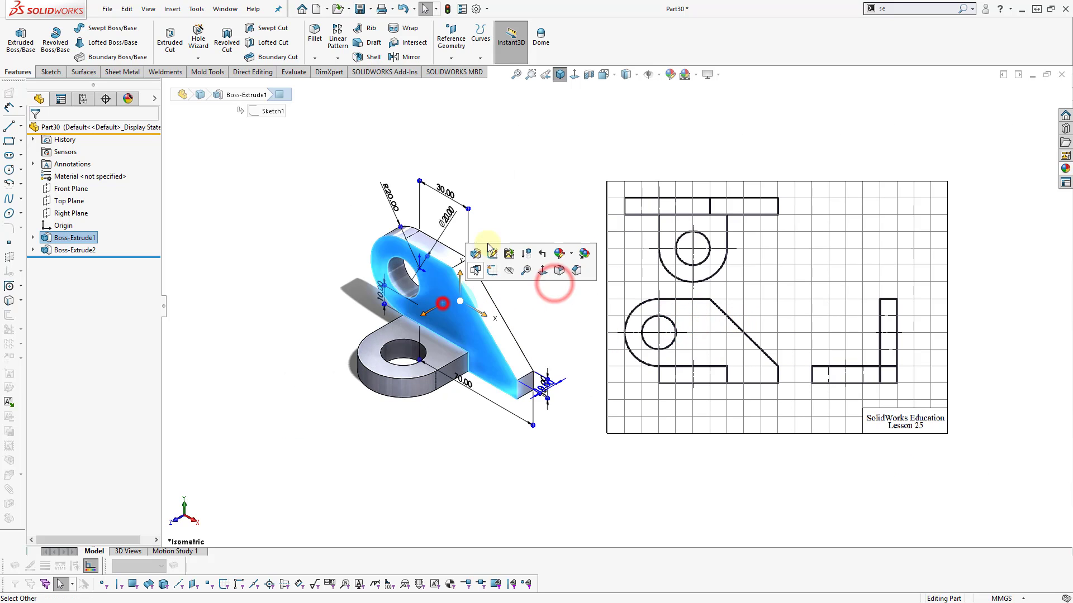
{"action": "key", "text": "ctrl+8"}
{"action": "left_click_drag", "start_coordinate": [711, 300], "coordinate": [679, 238]}
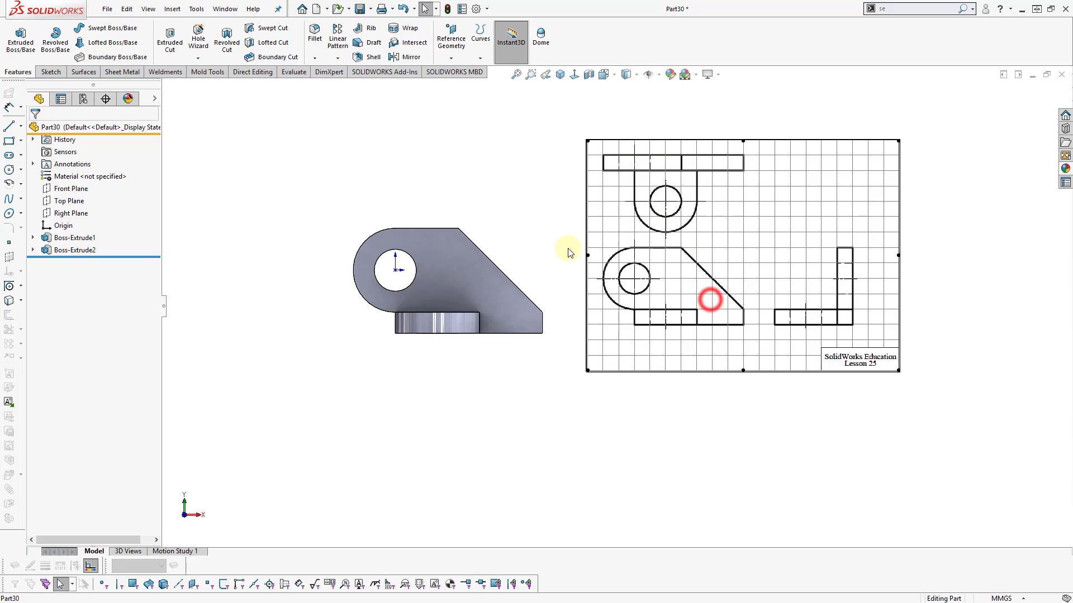
{"action": "scroll", "coordinate": [543, 222], "scroll_direction": "down", "scroll_amount": 1}
{"action": "left_click", "coordinate": [544, 219]}
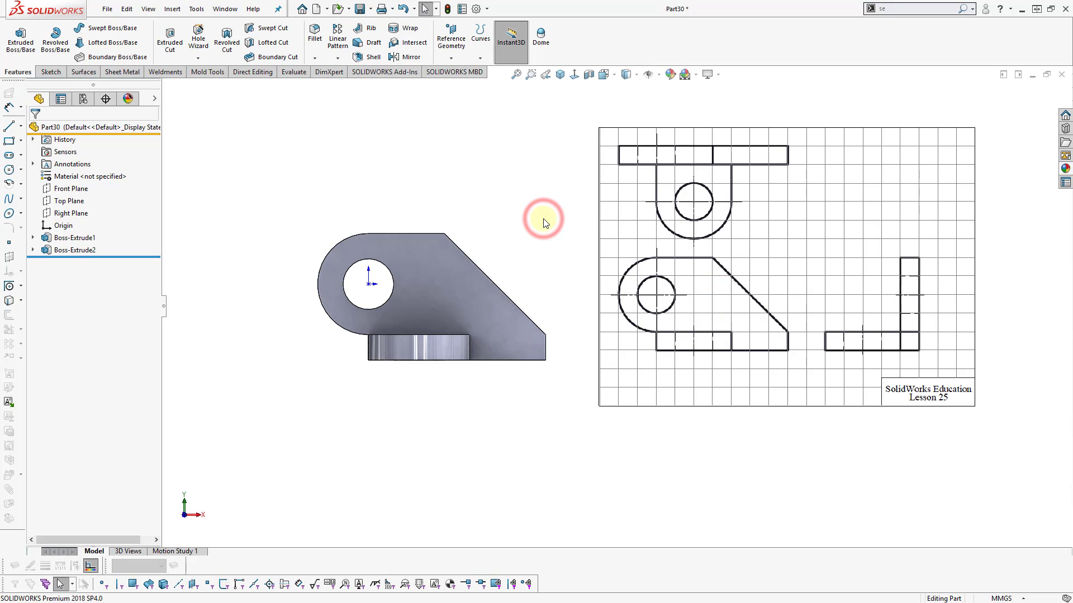
{"action": "key", "text": "ctrl+4"}
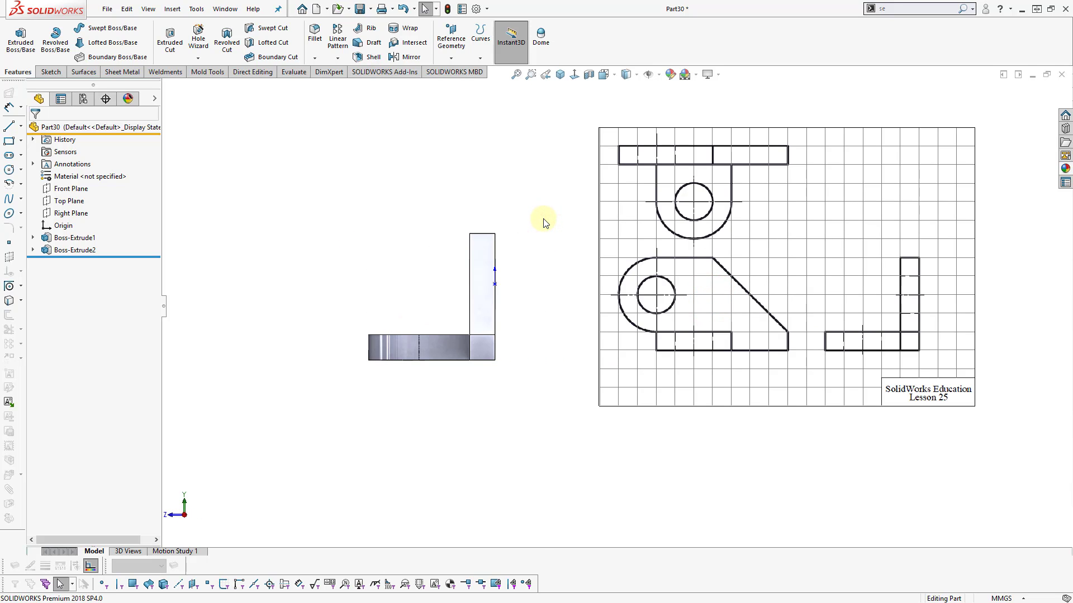
{"action": "key", "text": "ctrl+1"}
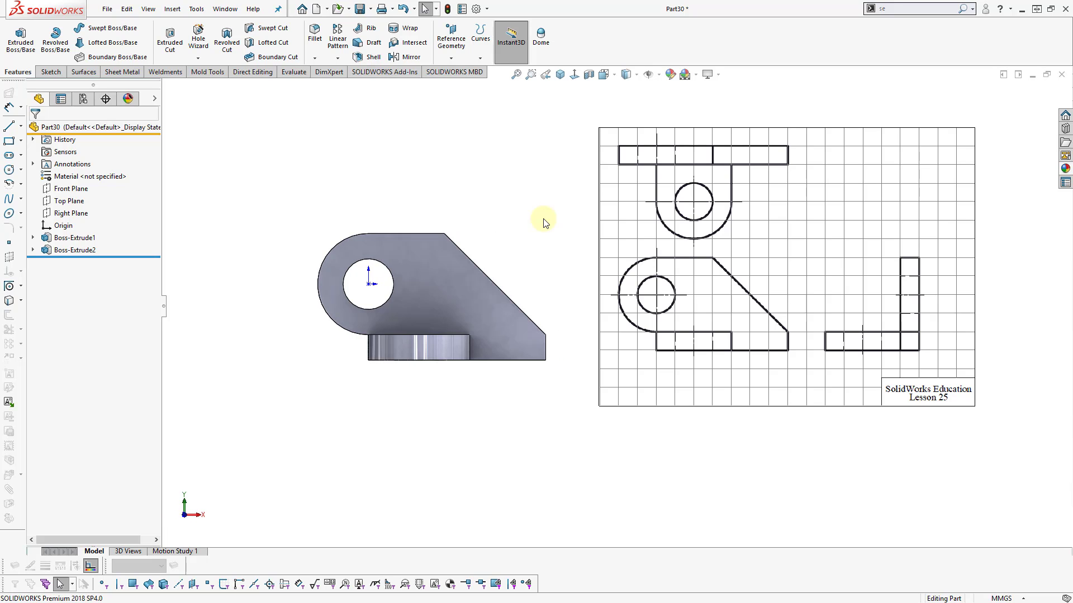
{"action": "key", "text": "ctrl+5"}
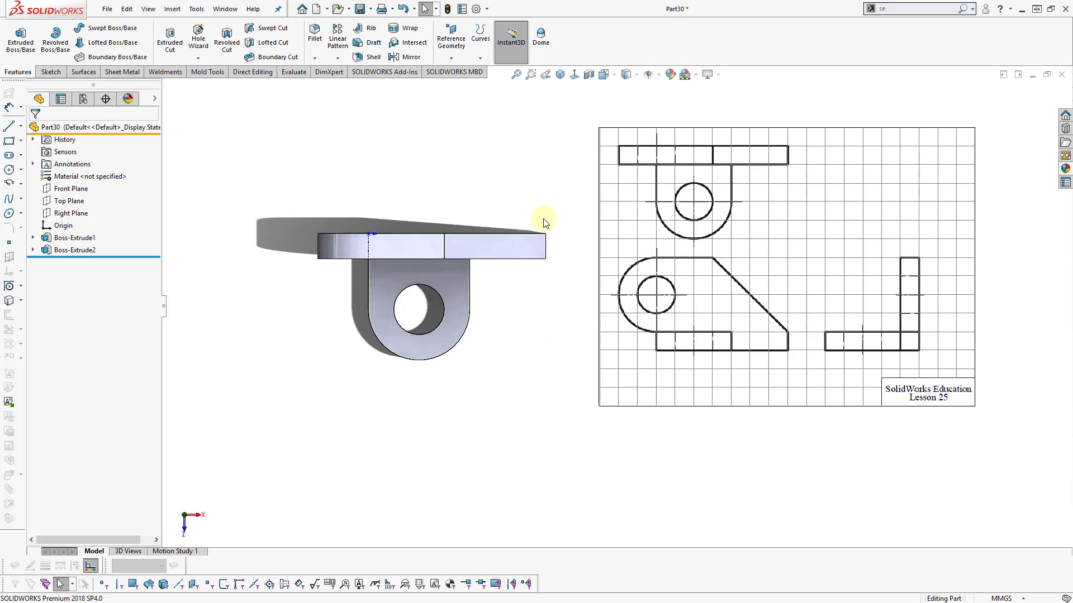
{"action": "key", "text": "ctrl+1"}
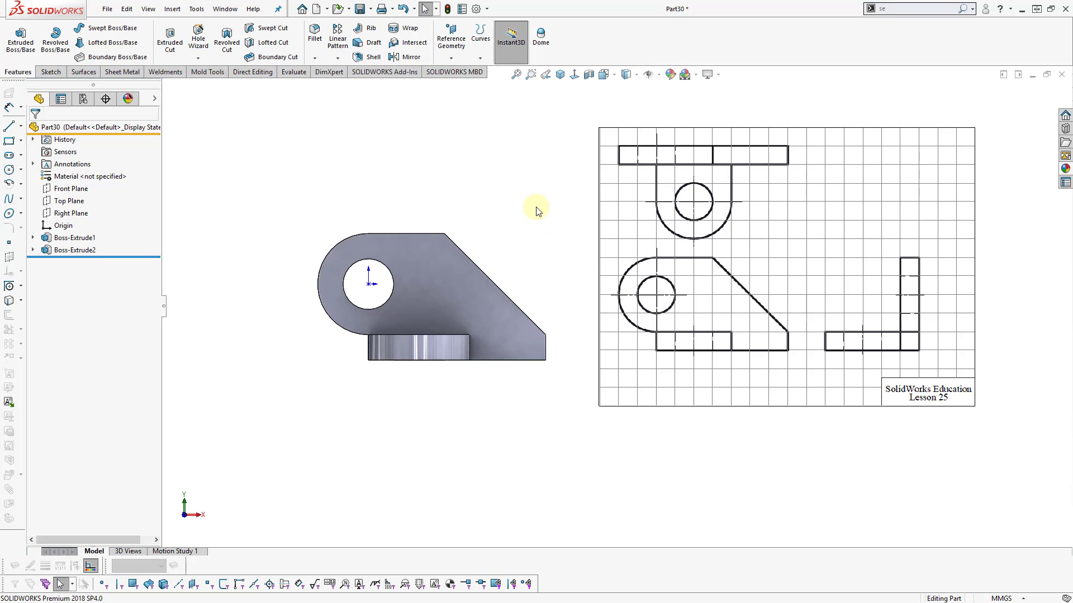
{"action": "key", "text": "ctrl+7"}
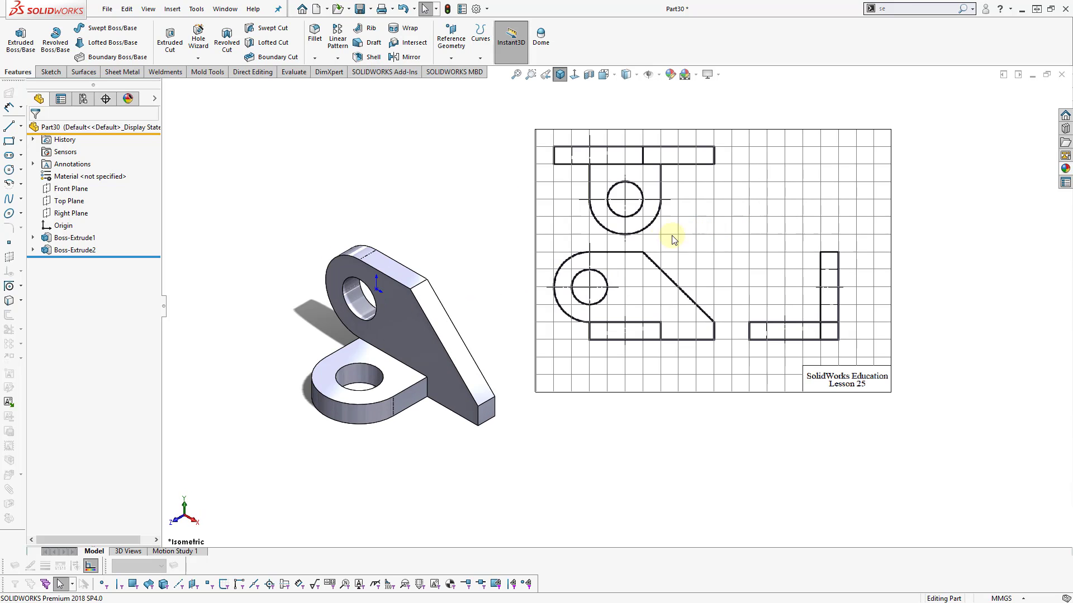
{"action": "scroll", "coordinate": [598, 164], "scroll_direction": "down", "scroll_amount": 2}
{"action": "scroll", "coordinate": [597, 165], "scroll_direction": "up", "scroll_amount": 1}
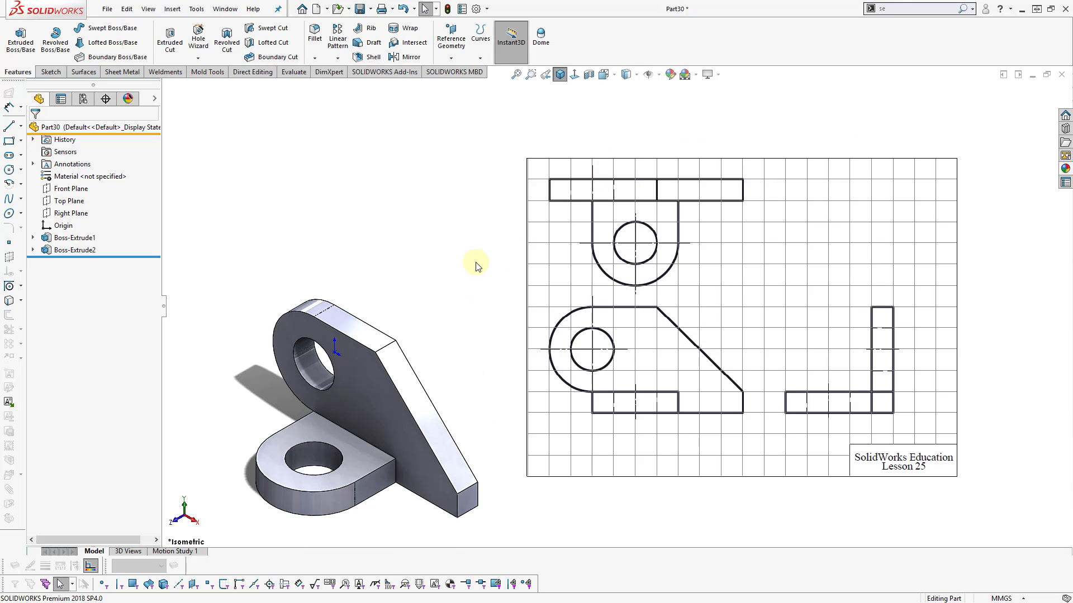